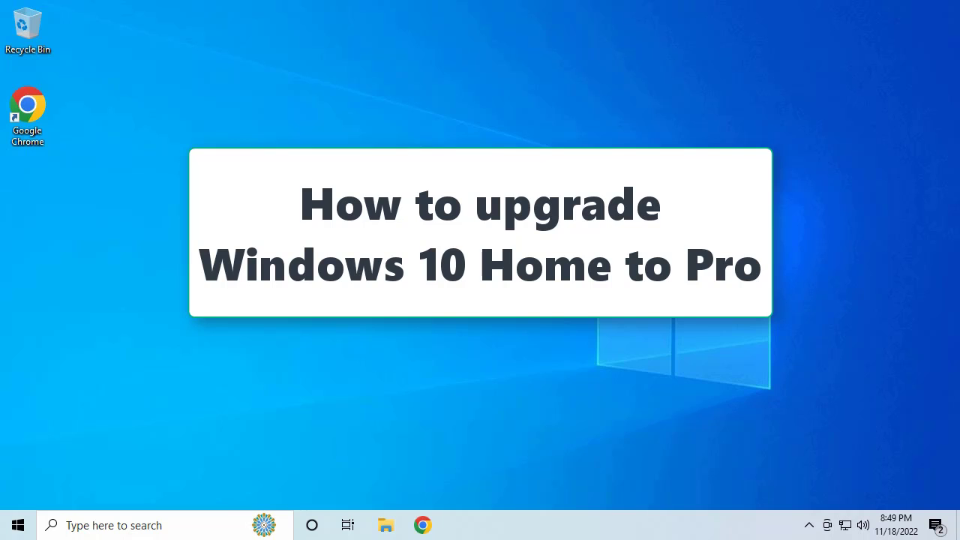
Step: Open This PC's properties and check the Windows edition under Windows specifications
click(387, 525)
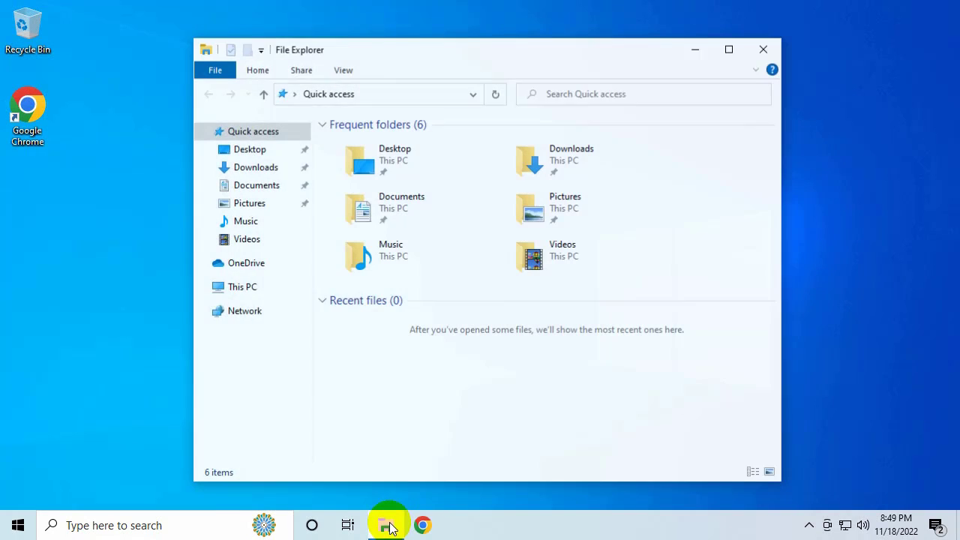
right_click(249, 291)
click(293, 485)
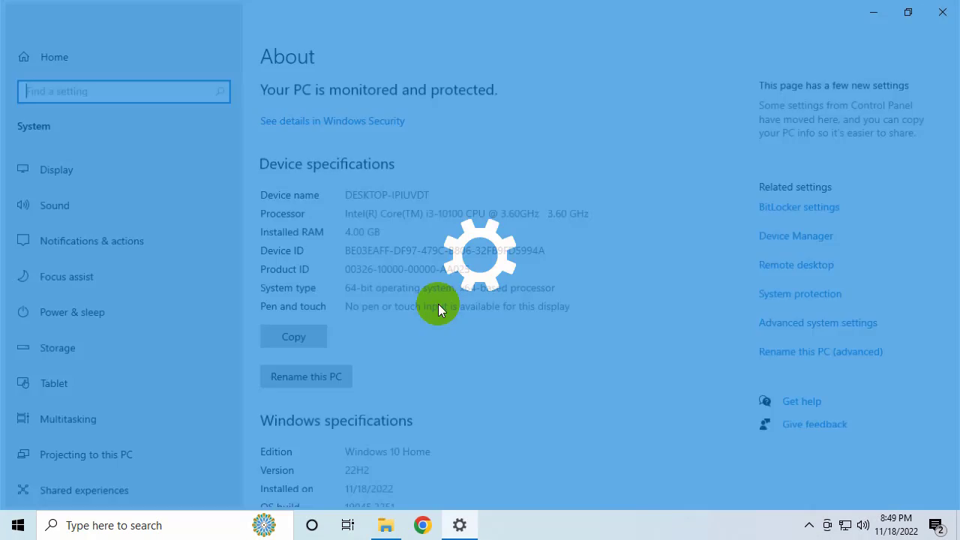
scroll(507, 320, down, 5)
scroll(518, 321, up, 2)
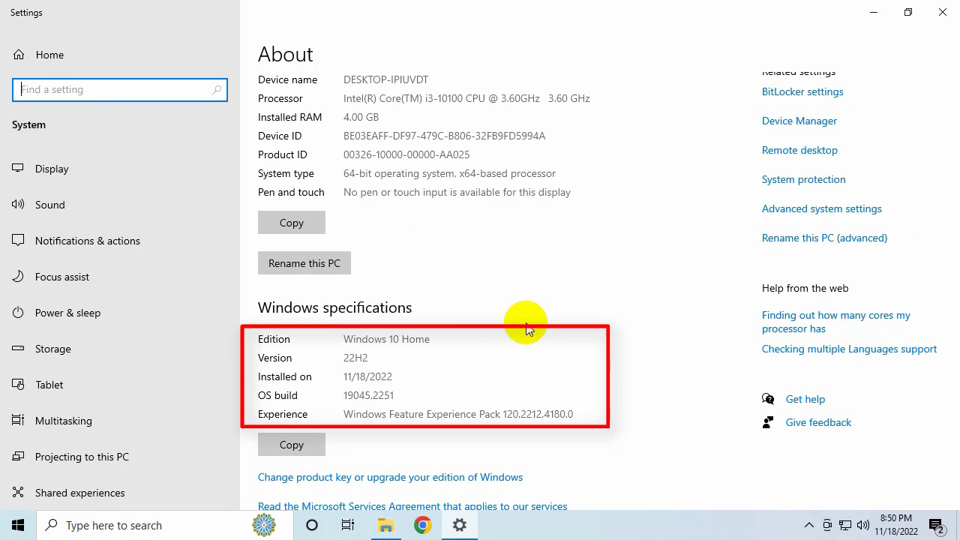
click(874, 12)
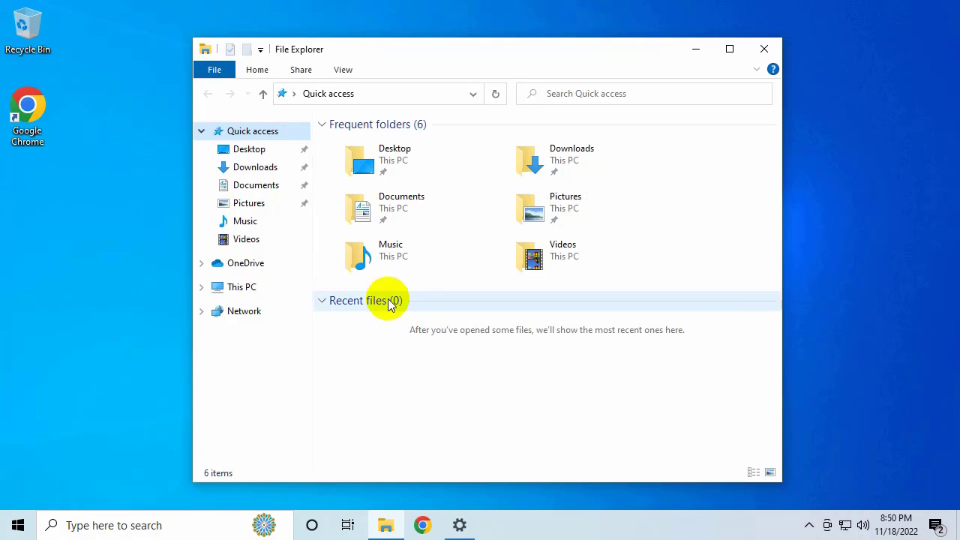
Step: Install WinRAR by running winrar_64bit from New Volume (E:) with the default setup options, closing its program folder
click(259, 291)
double_click(431, 377)
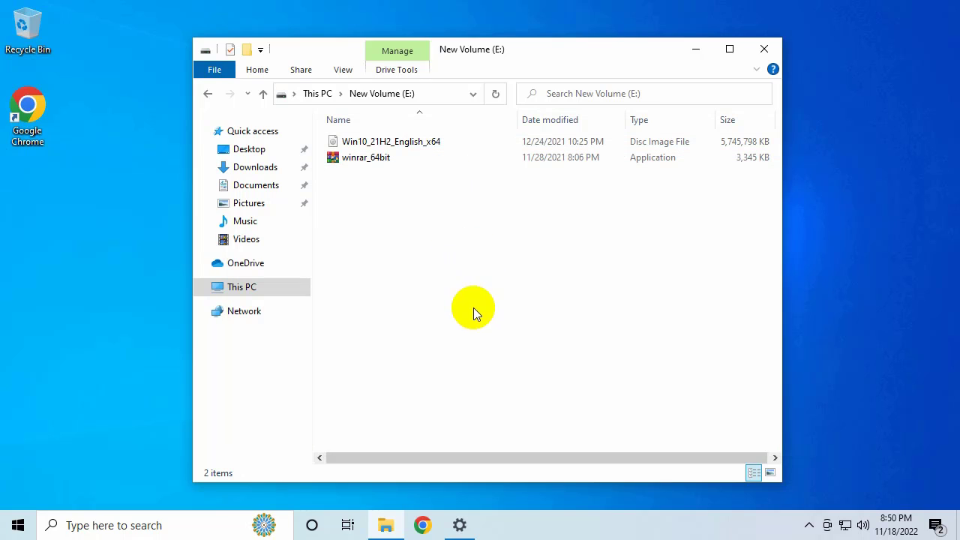
click(460, 525)
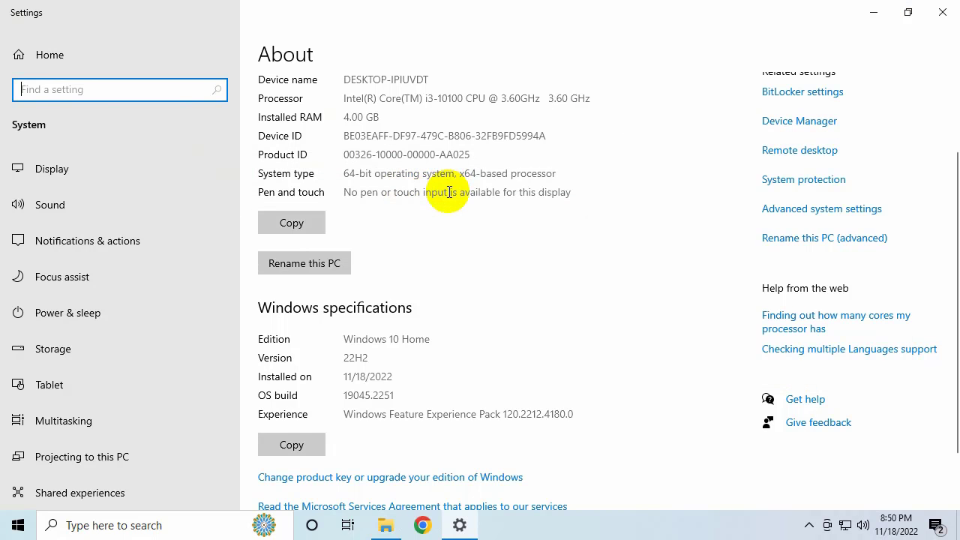
click(873, 13)
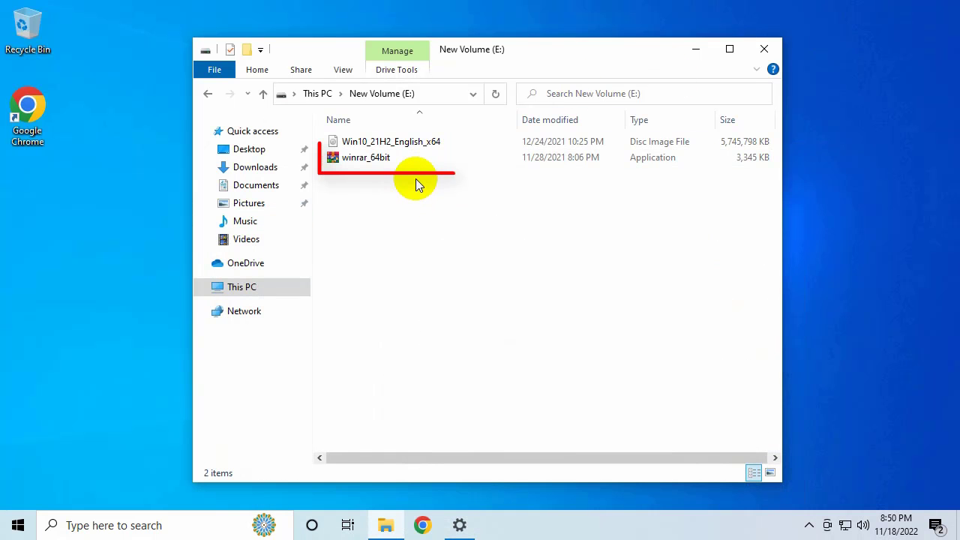
click(397, 163)
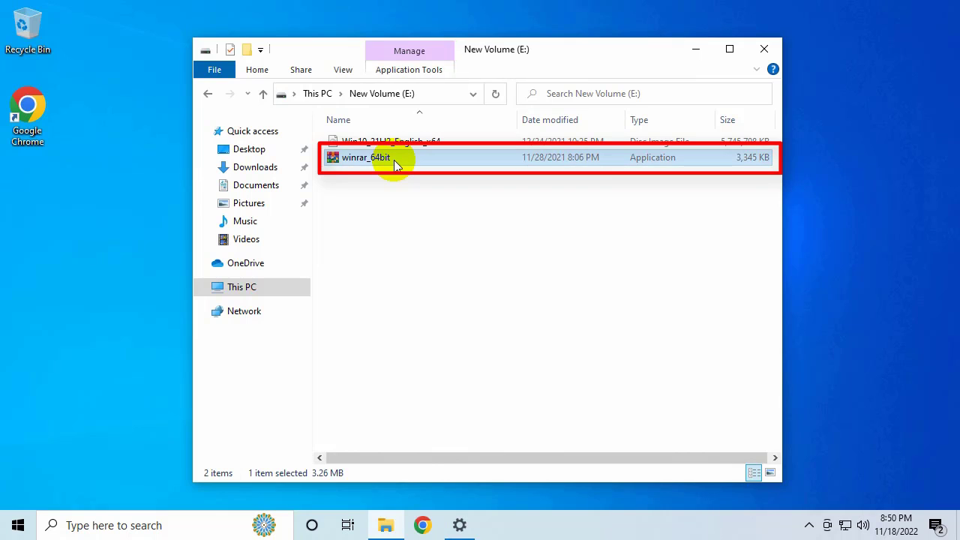
double_click(397, 162)
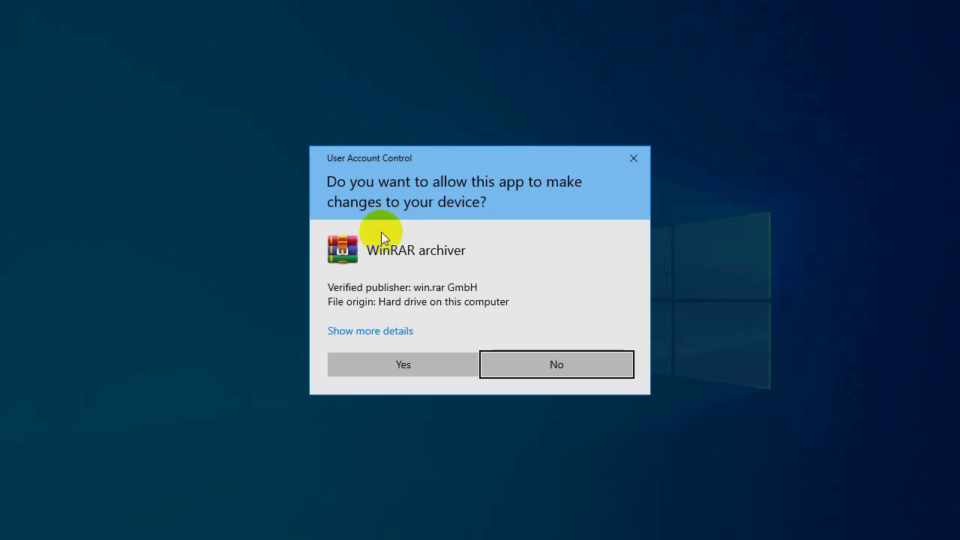
click(390, 365)
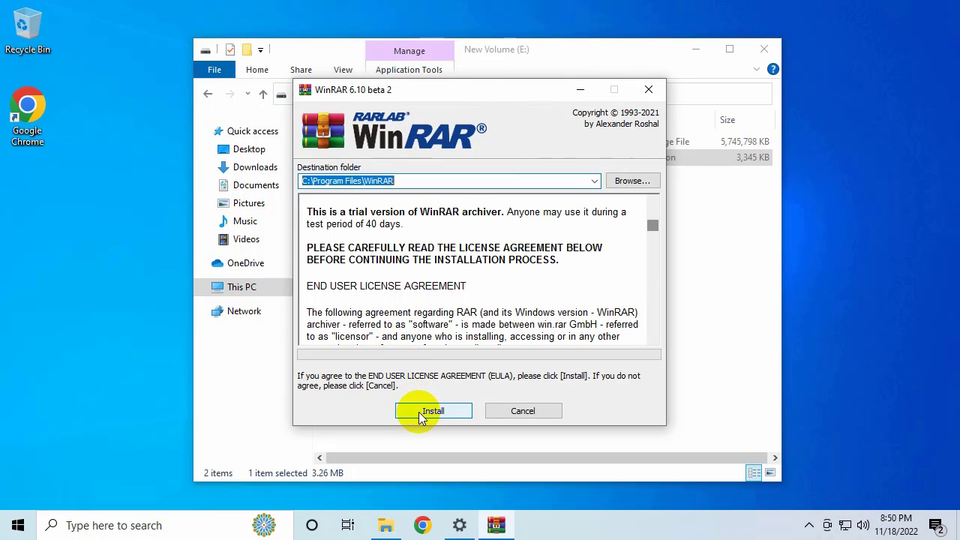
click(420, 412)
click(420, 406)
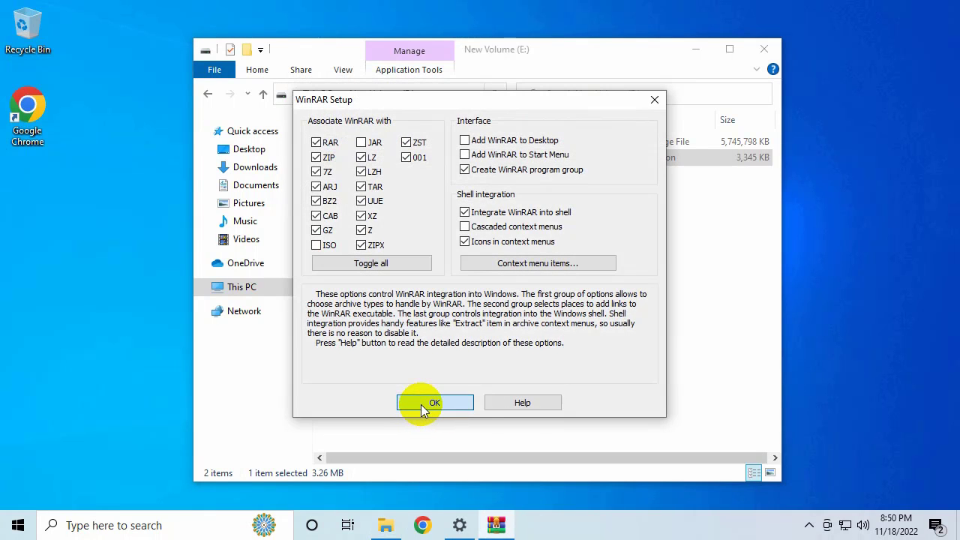
click(459, 406)
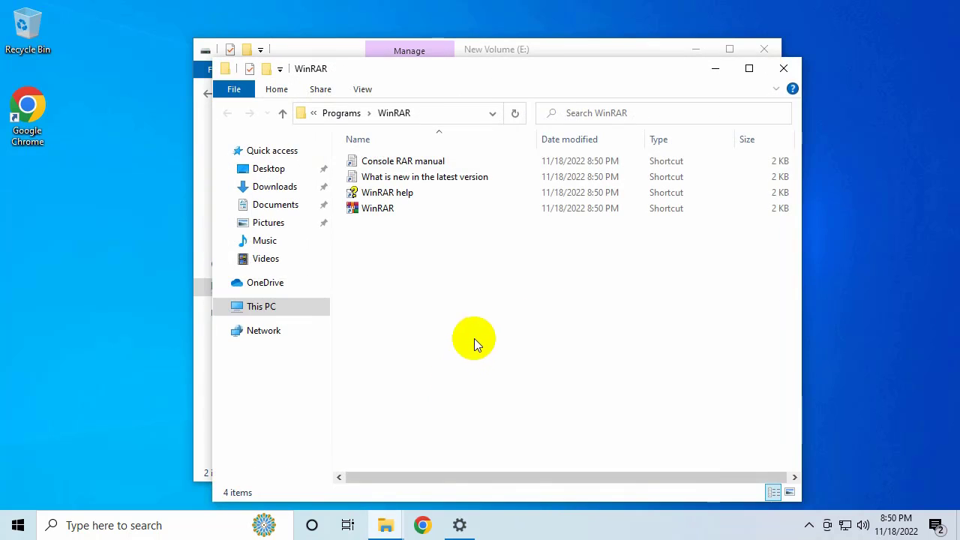
click(784, 68)
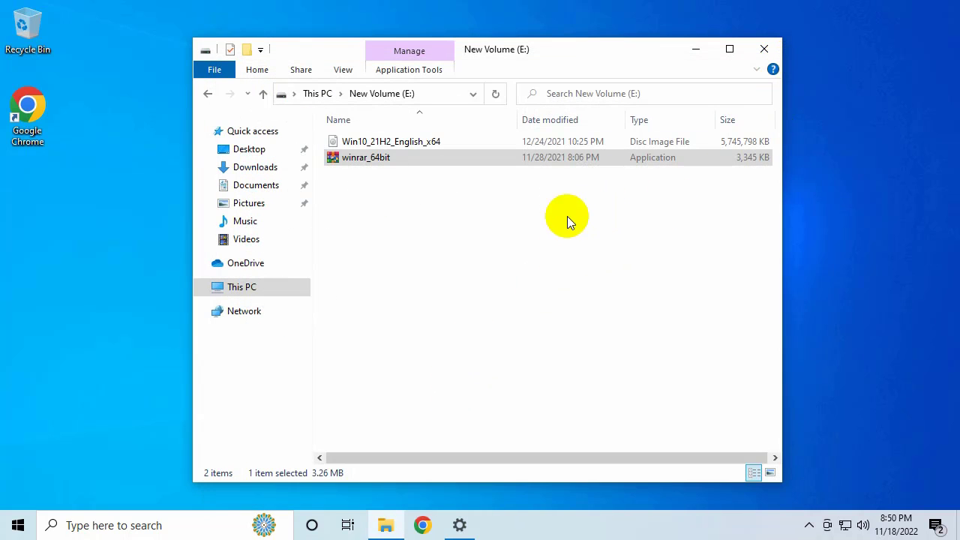
Step: Extract the Win10_21H2_English_x64 disc image into a Win10_21H2_English_x64 folder with WinRAR
click(435, 144)
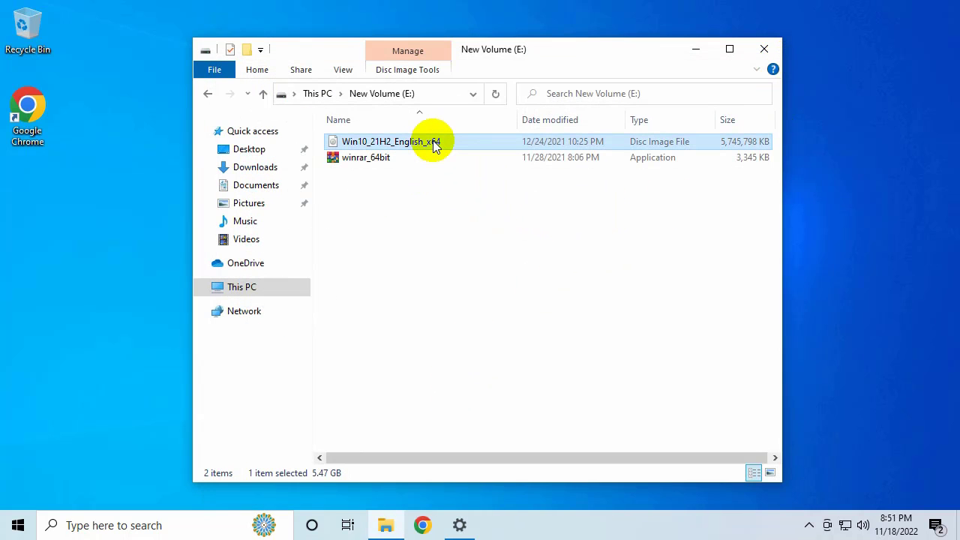
right_click(444, 143)
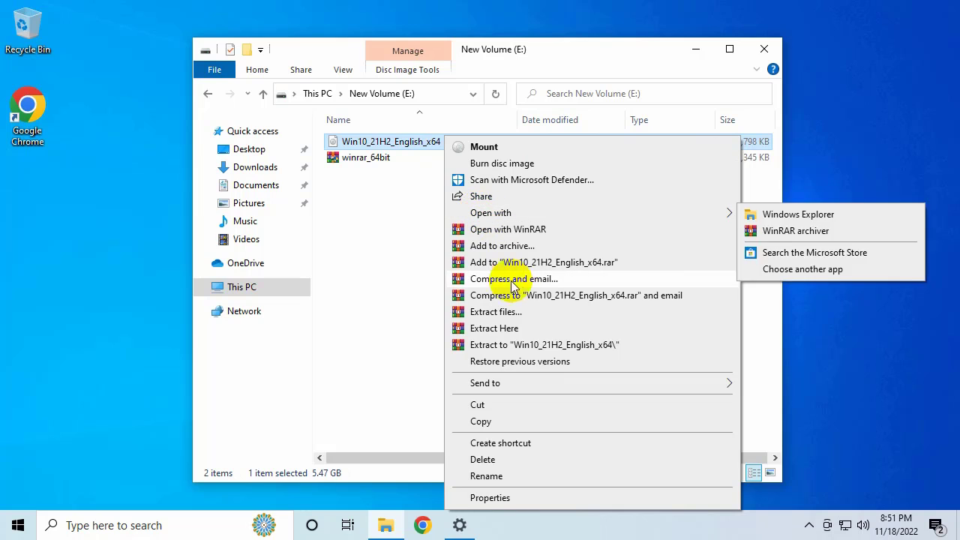
click(509, 346)
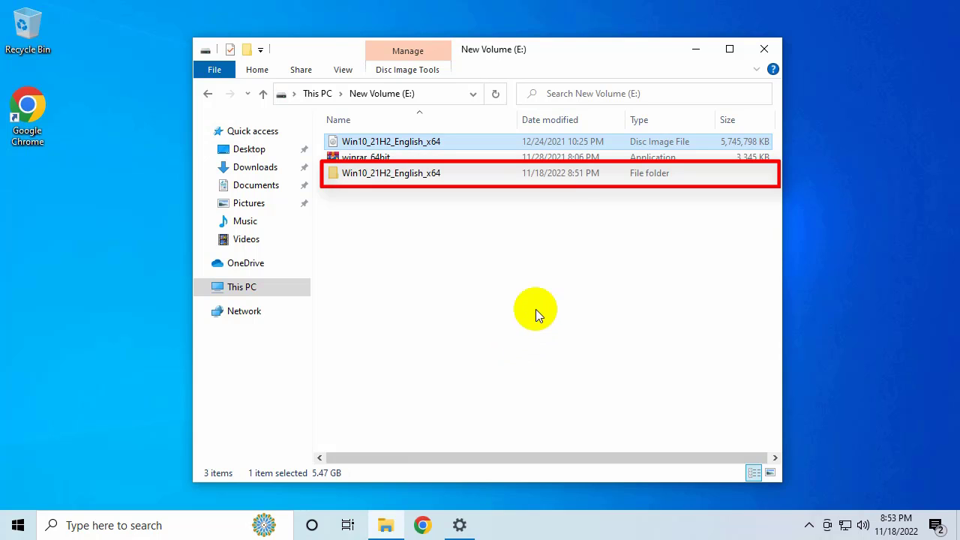
click(696, 49)
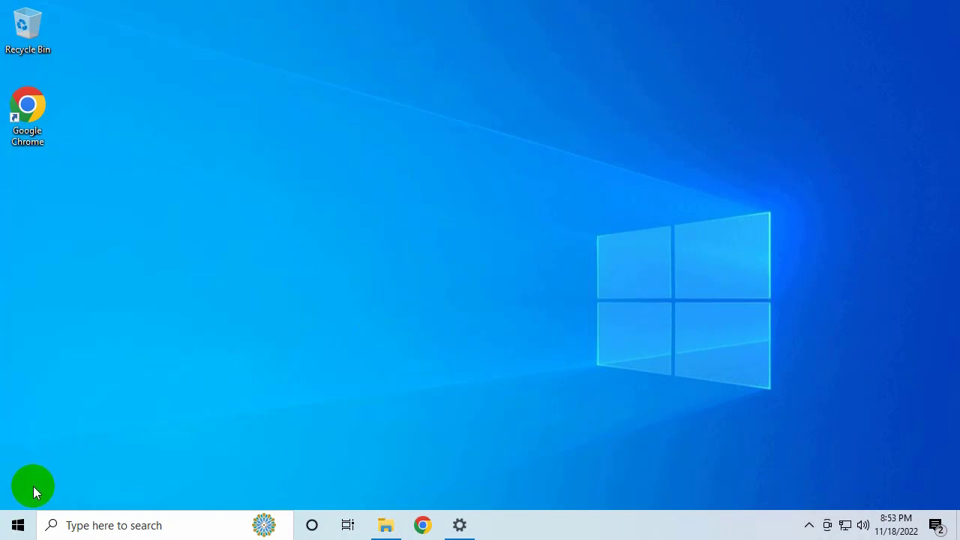
Step: Restart the PC into Advanced startup from the Recovery page of Update & Security settings
click(18, 526)
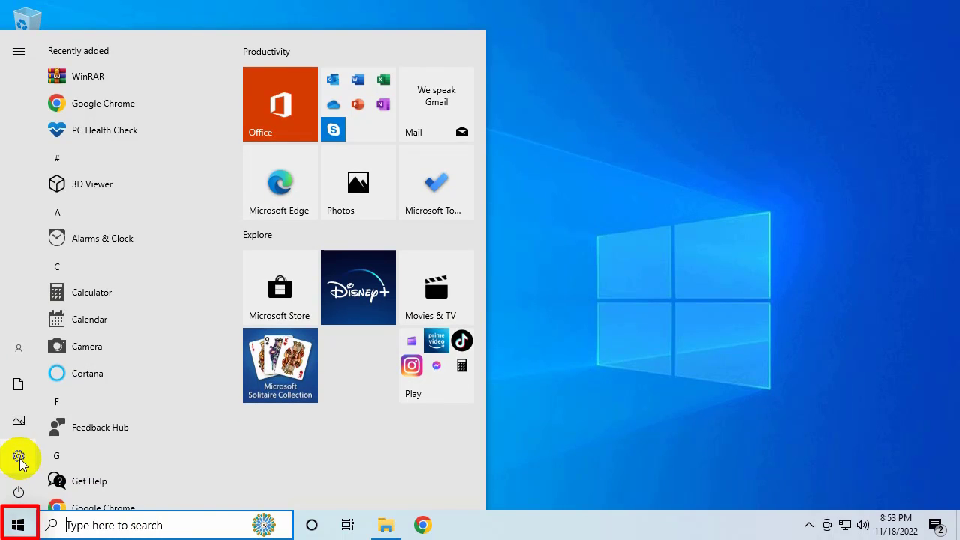
click(47, 459)
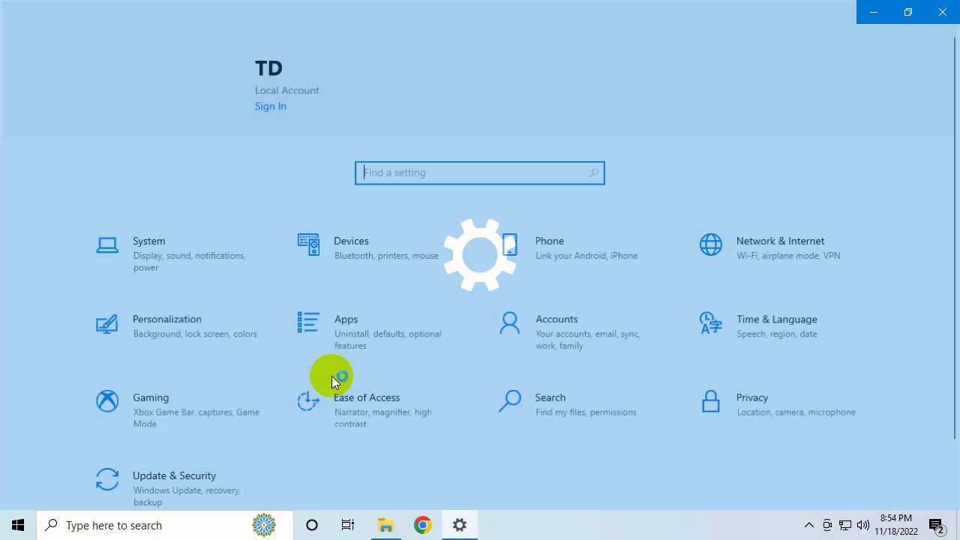
scroll(195, 469, down, 2)
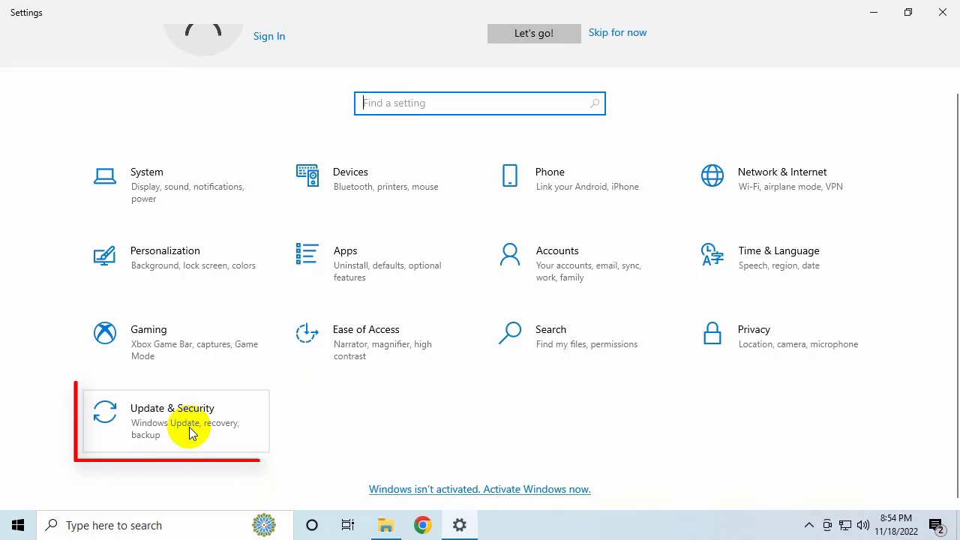
click(189, 433)
scroll(222, 375, down, 2)
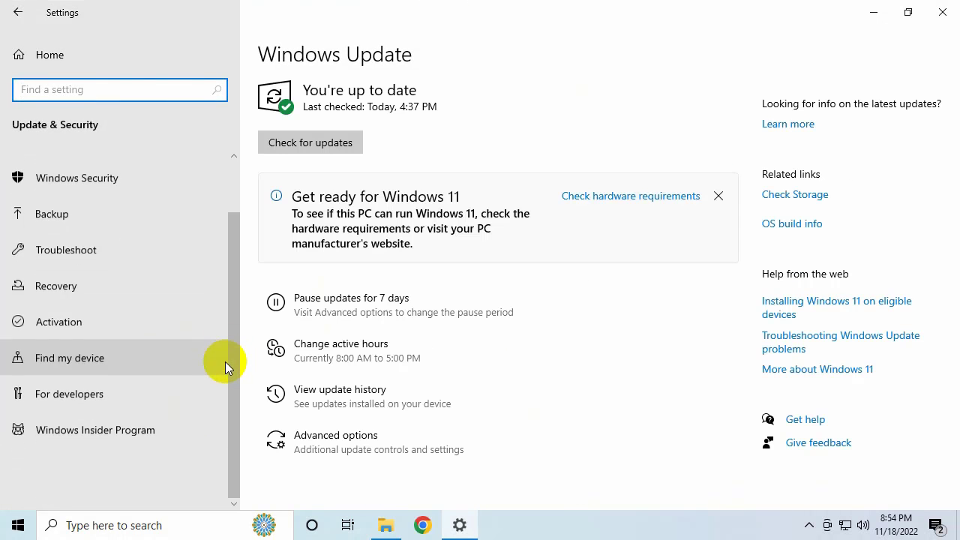
click(162, 287)
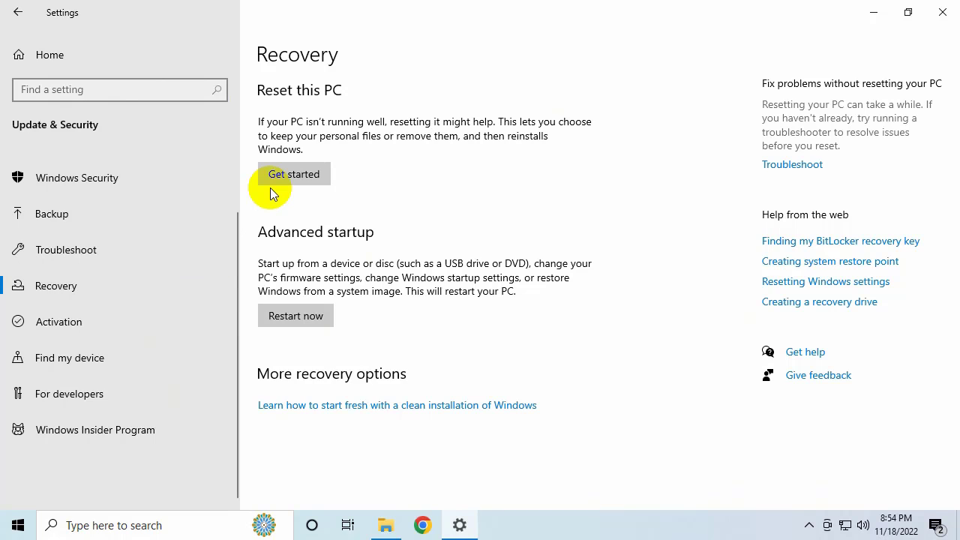
click(299, 318)
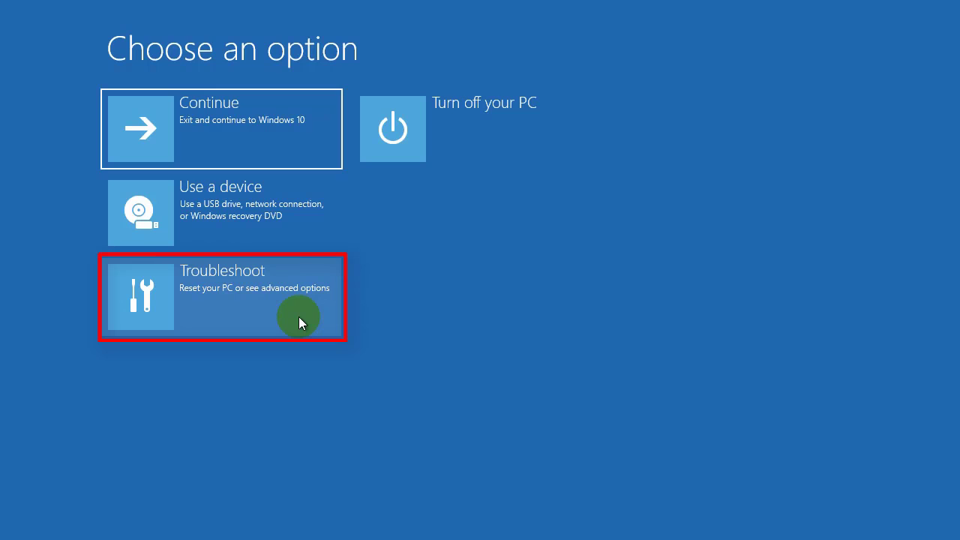
Step: Open Command Prompt through Troubleshoot and Advanced options in the recovery environment
click(299, 318)
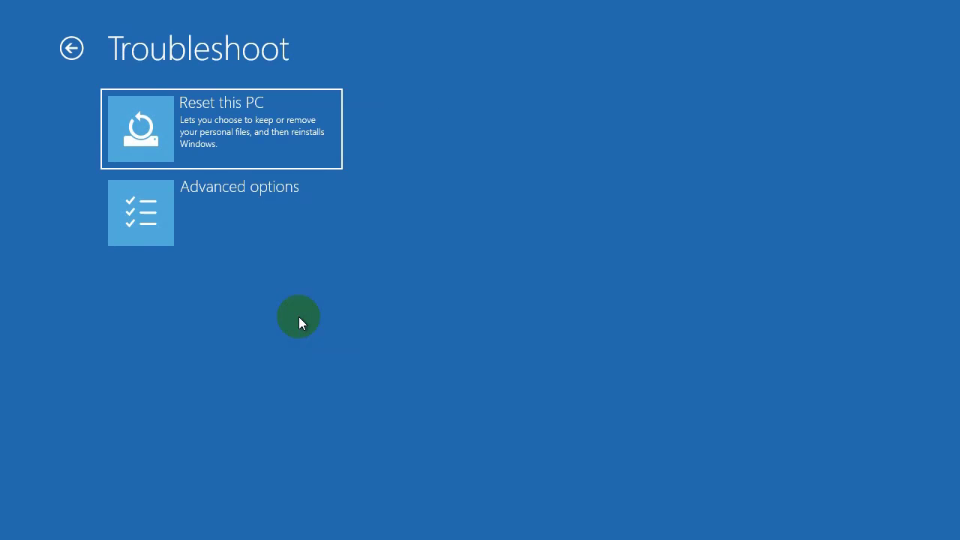
click(267, 228)
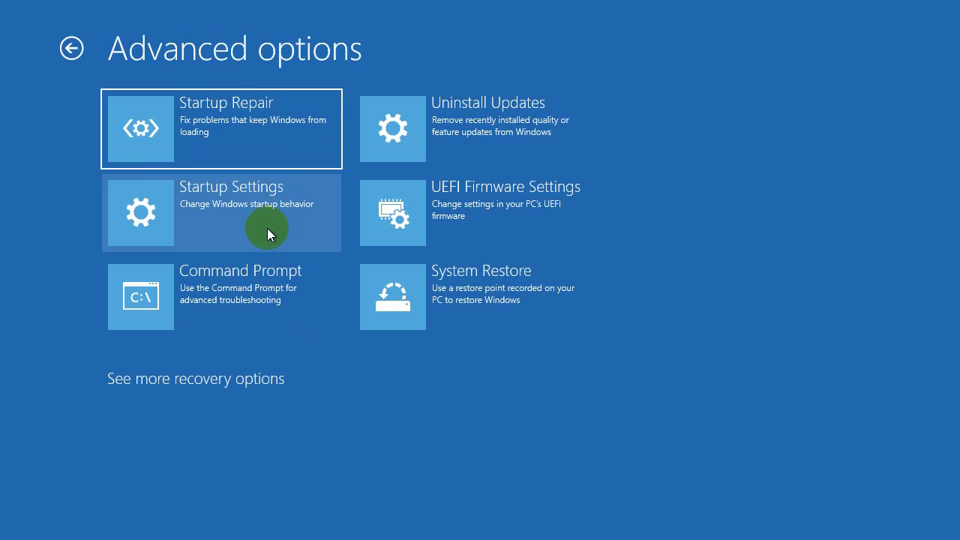
click(264, 298)
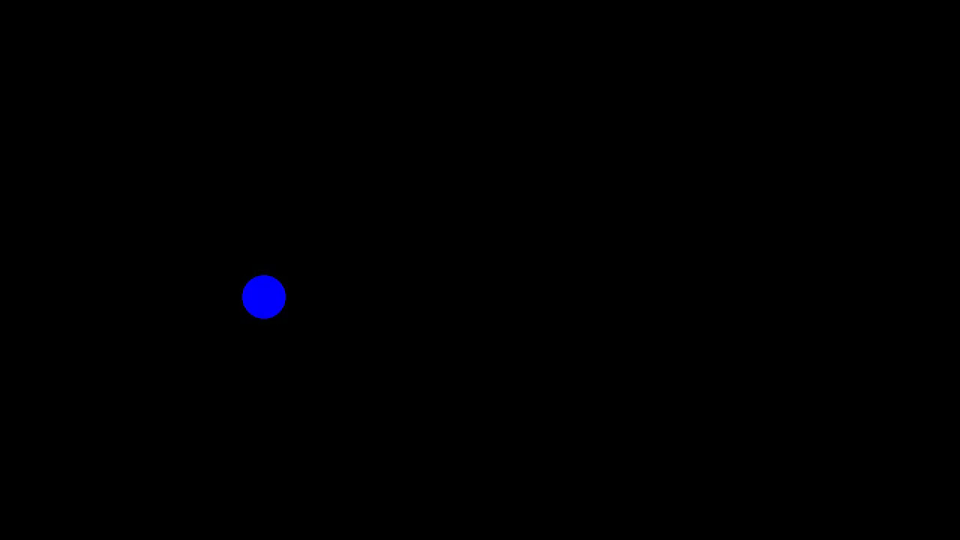
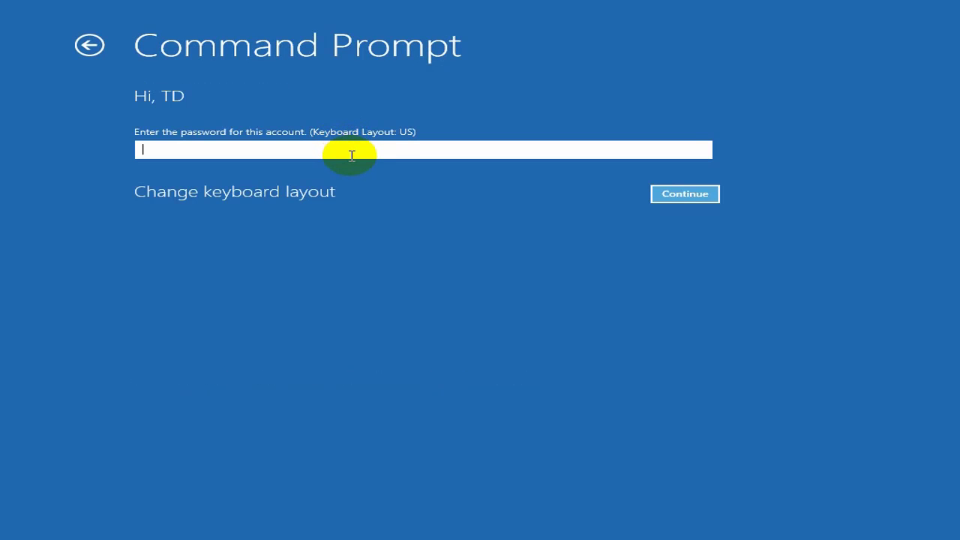
Step: Continue into the recovery Command Prompt without a password and launch Notepad from it
click(679, 199)
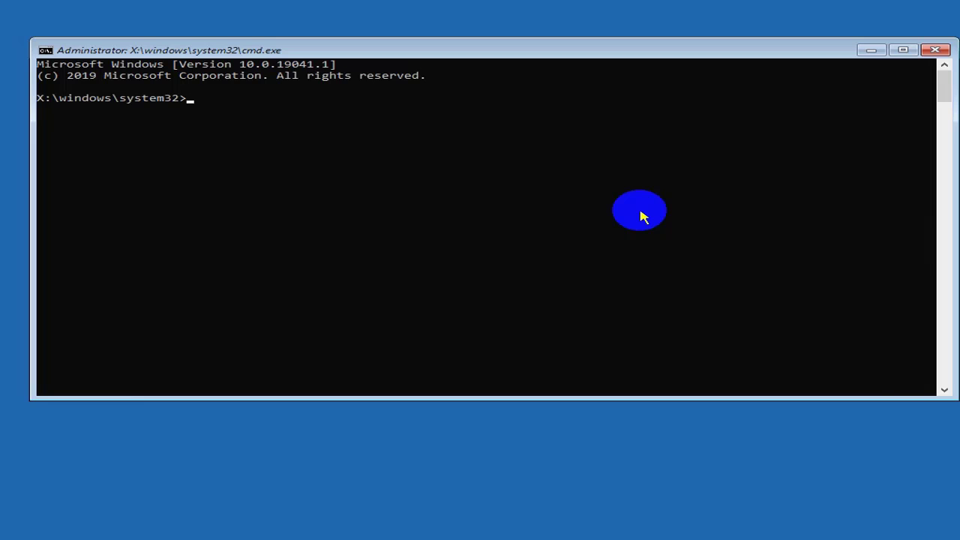
text(note)
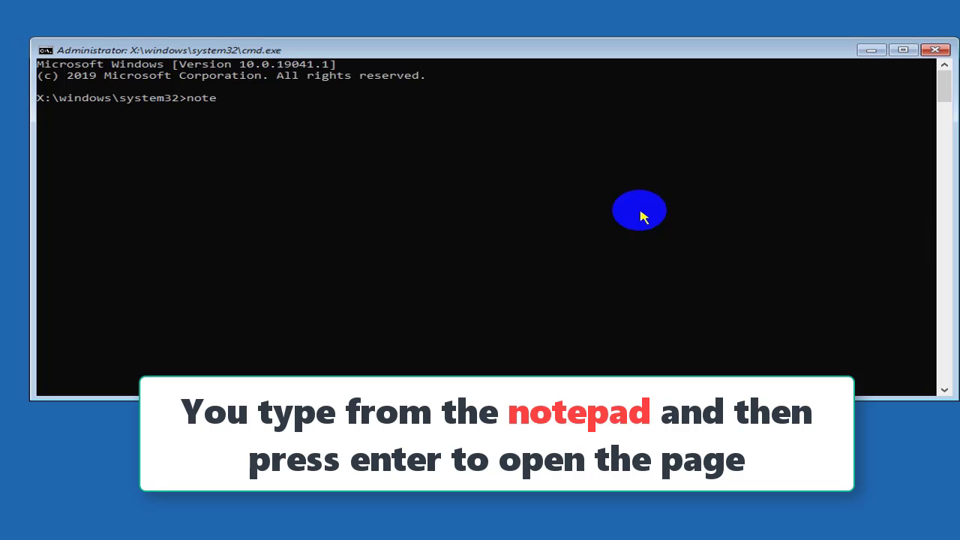
text(pad)
key(Return)
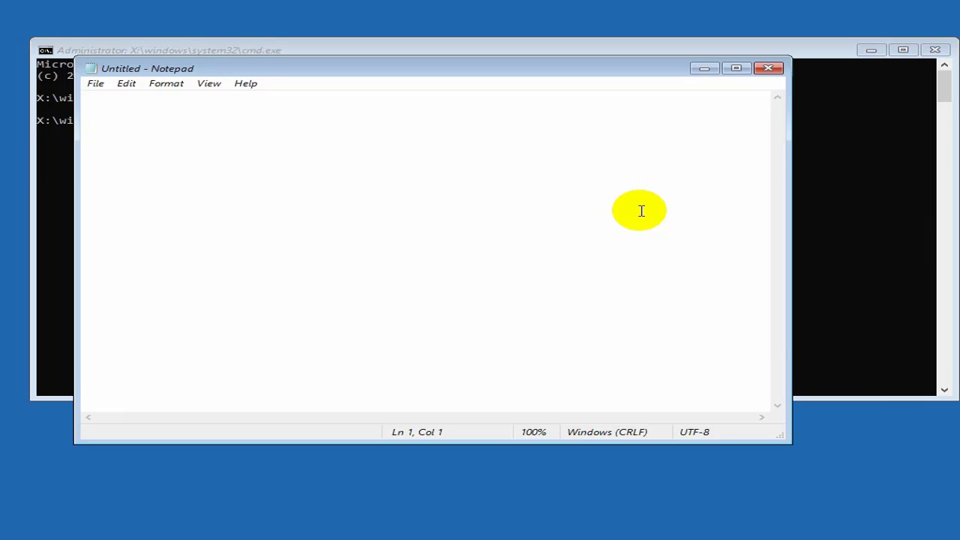
Step: Browse Notepad's Open dialog to the Win10_21H2_English_x64 folder on New Volume (D:)
click(95, 84)
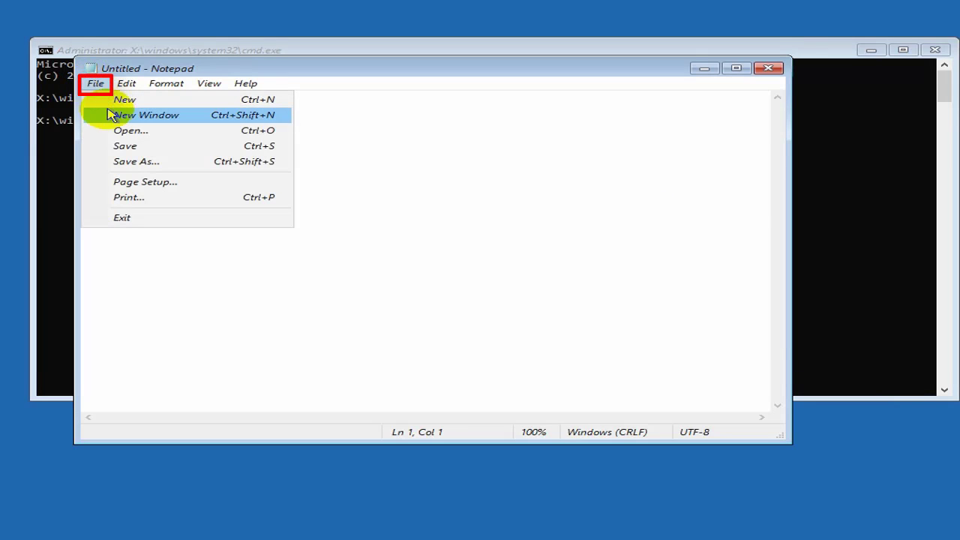
click(114, 130)
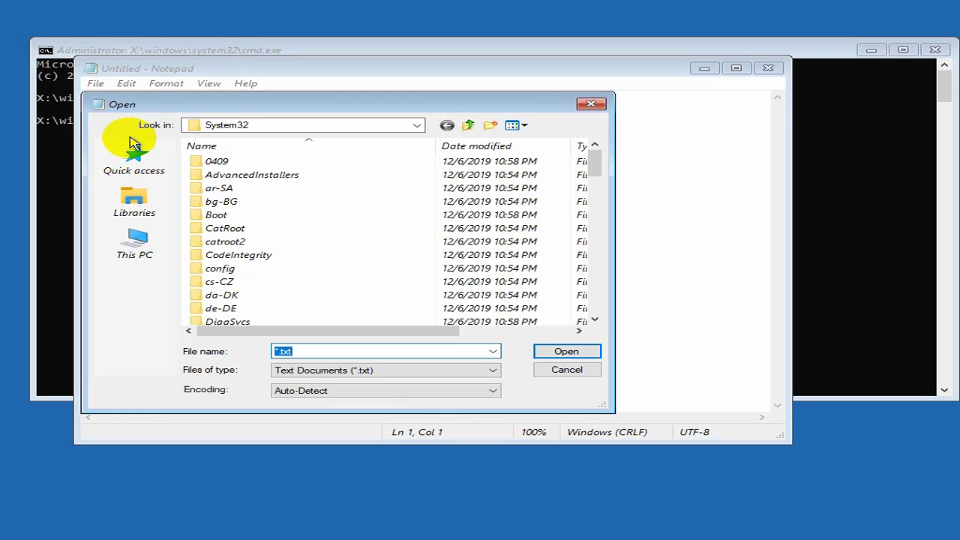
click(136, 244)
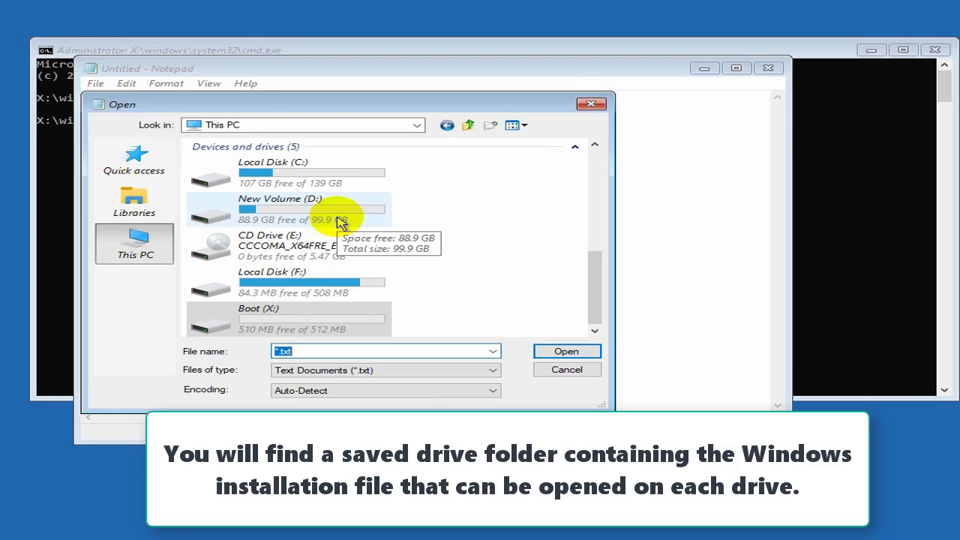
click(339, 222)
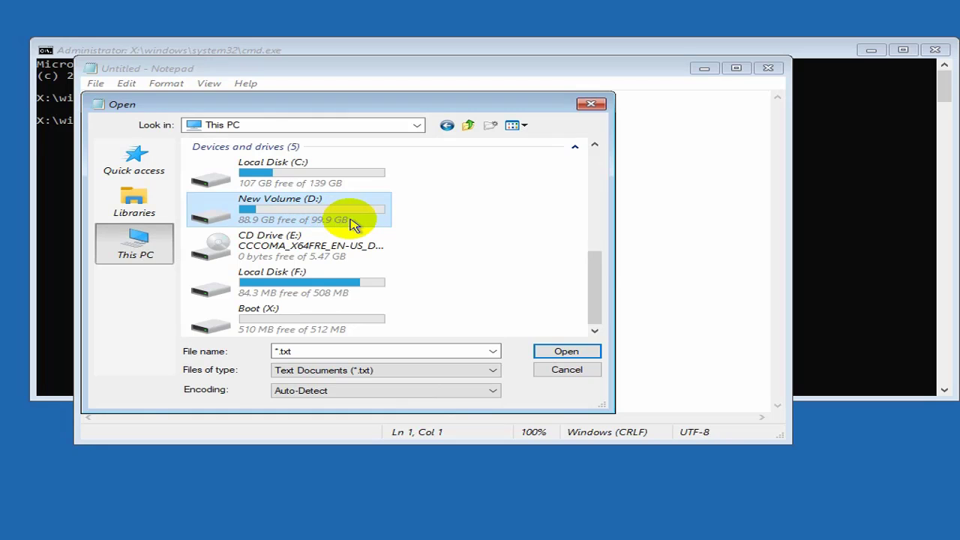
double_click(354, 225)
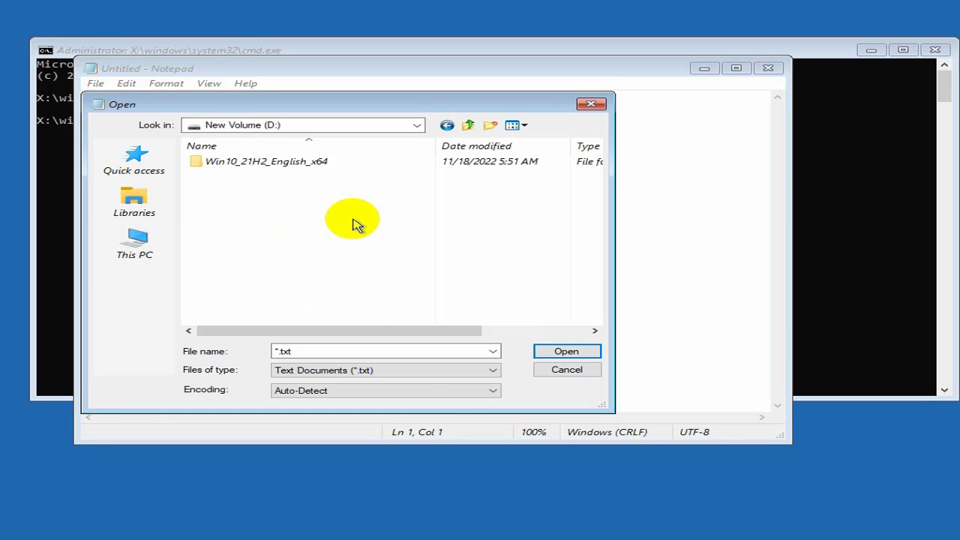
double_click(337, 164)
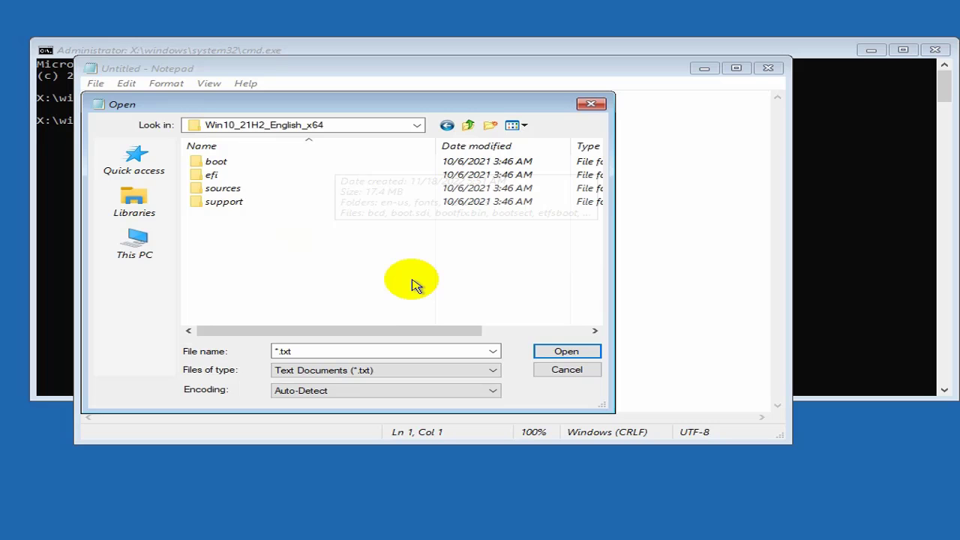
Step: Show All Files in the folder and run setup as administrator
click(486, 374)
click(413, 391)
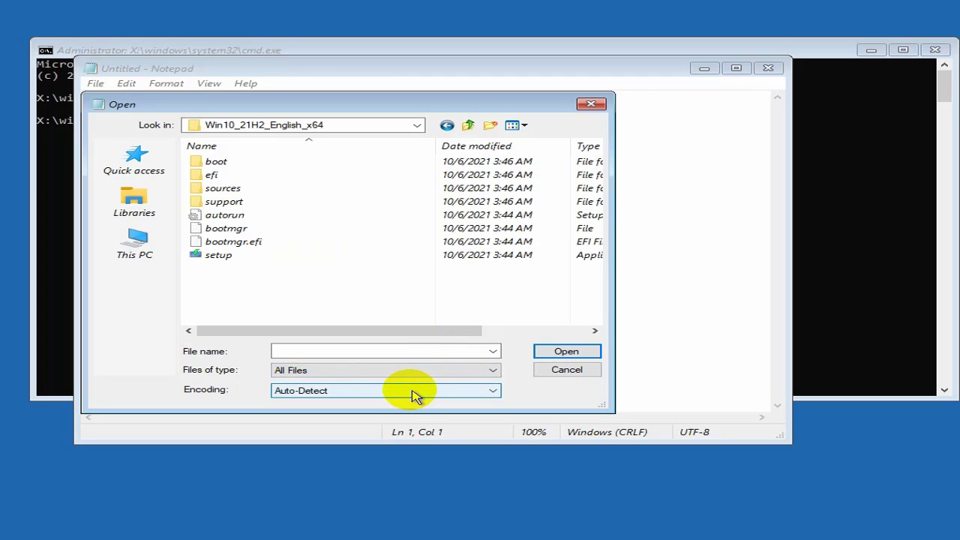
right_click(317, 259)
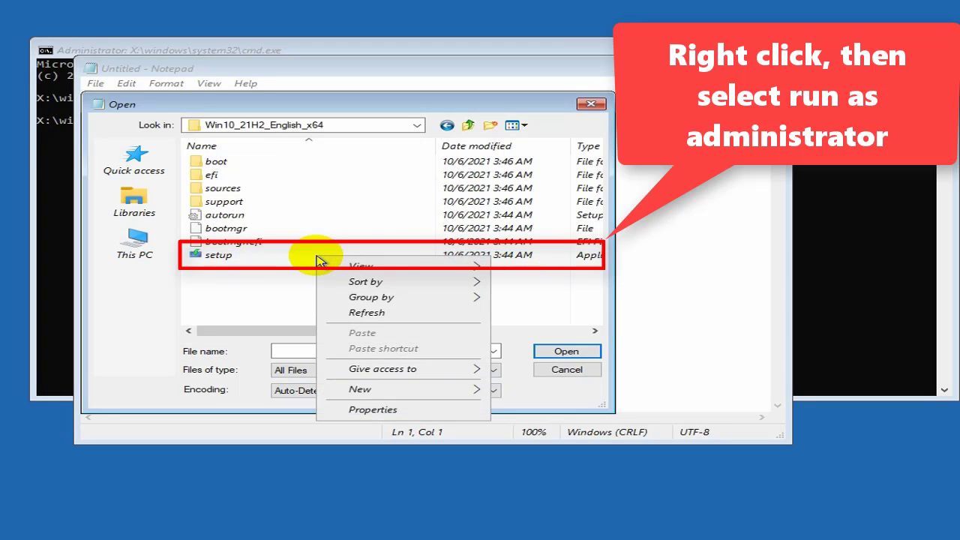
click(311, 261)
right_click(312, 261)
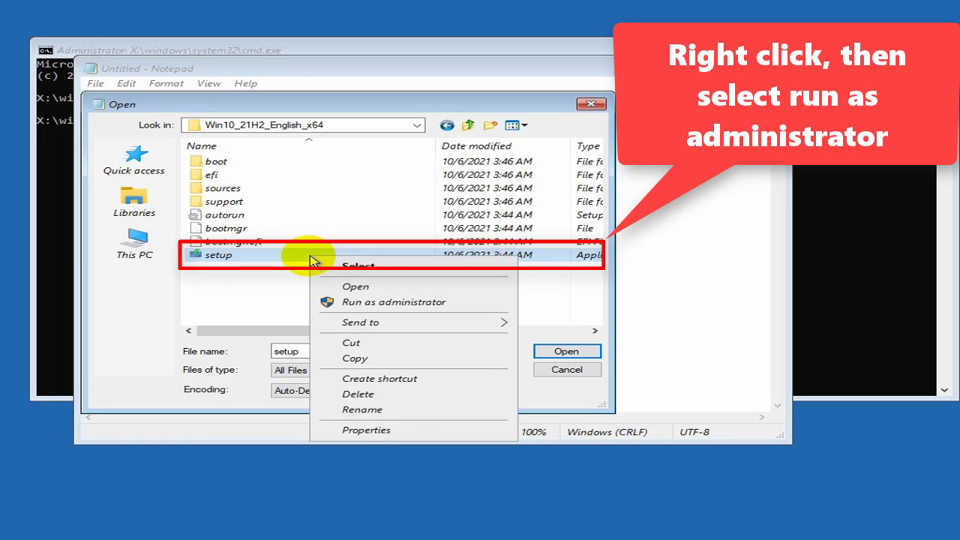
click(373, 304)
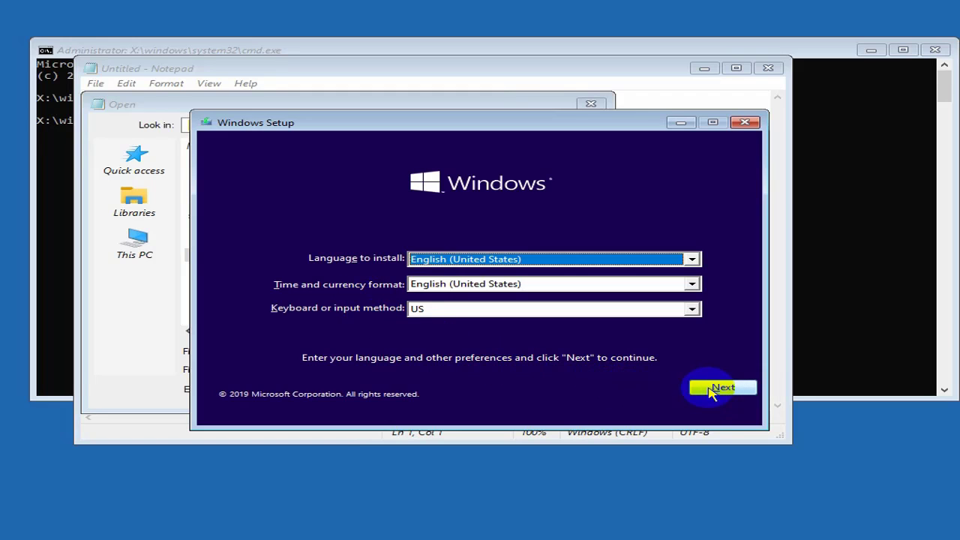
Step: Keep the default English (United States) language settings and start the Windows installation
click(713, 391)
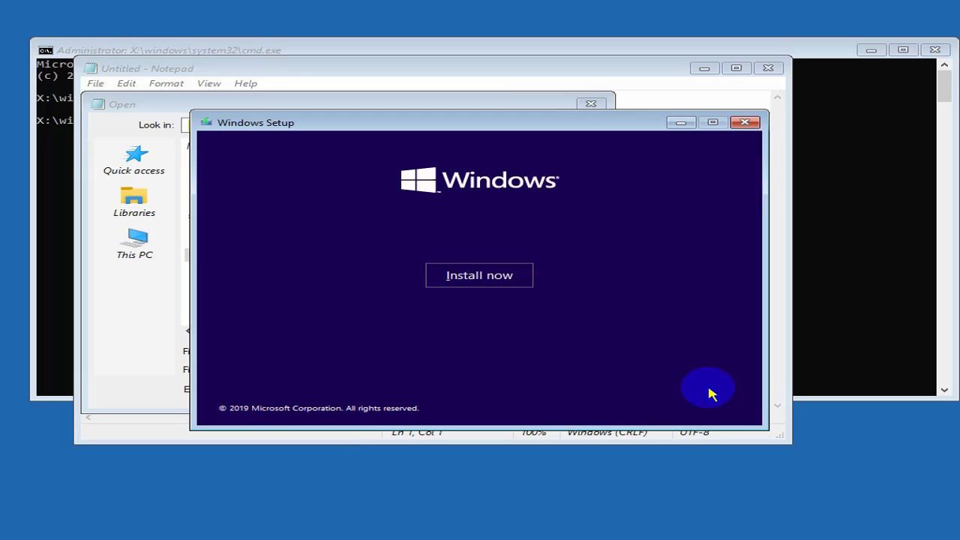
click(480, 279)
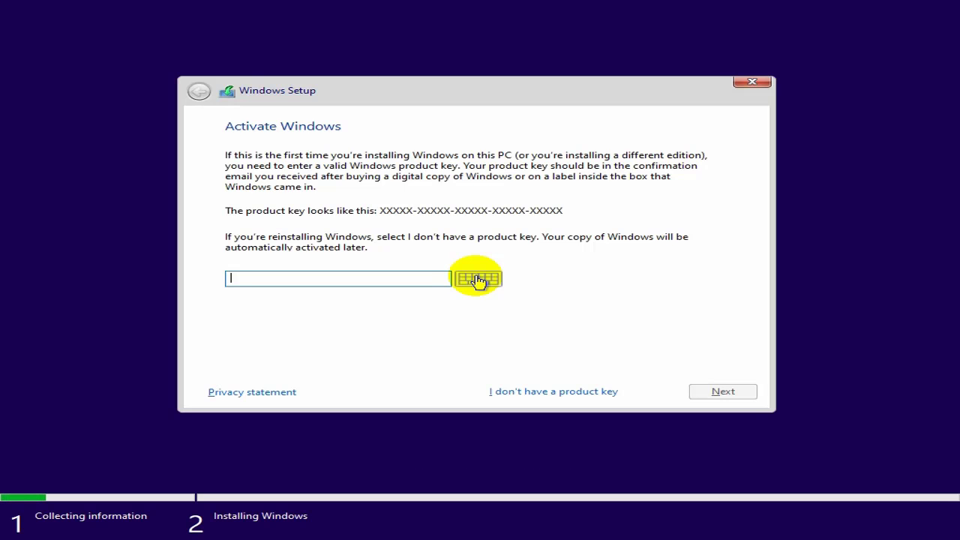
Step: Skip the product key and choose Windows 10 Pro as the edition to install
click(543, 396)
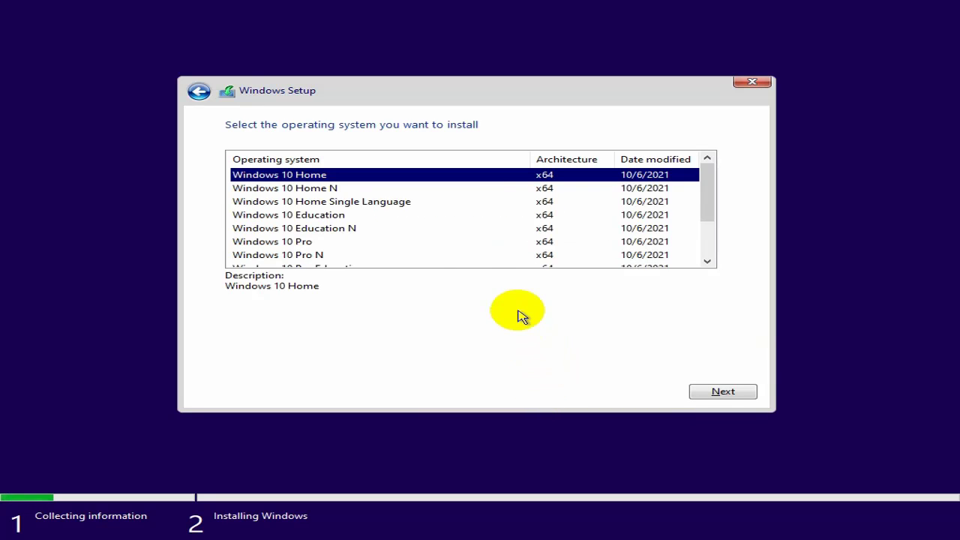
click(323, 243)
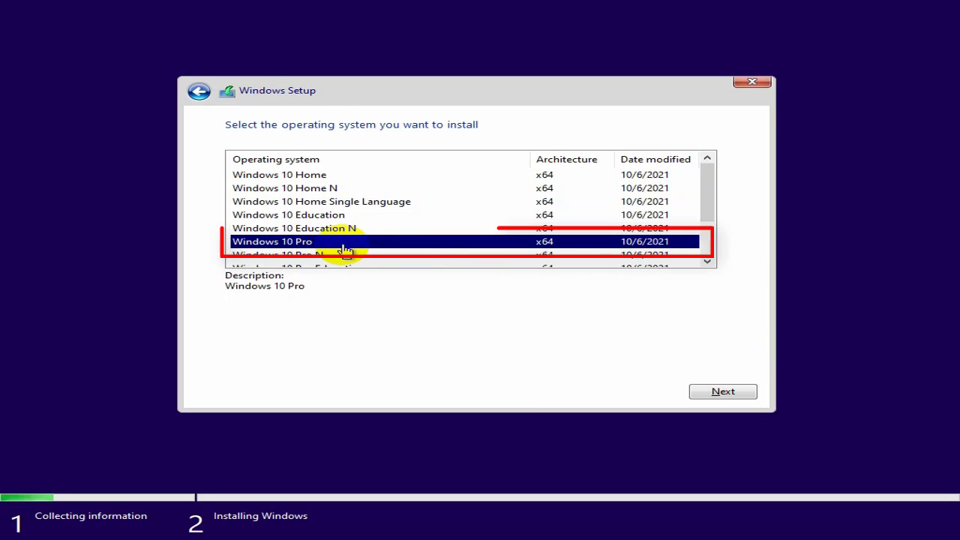
click(723, 393)
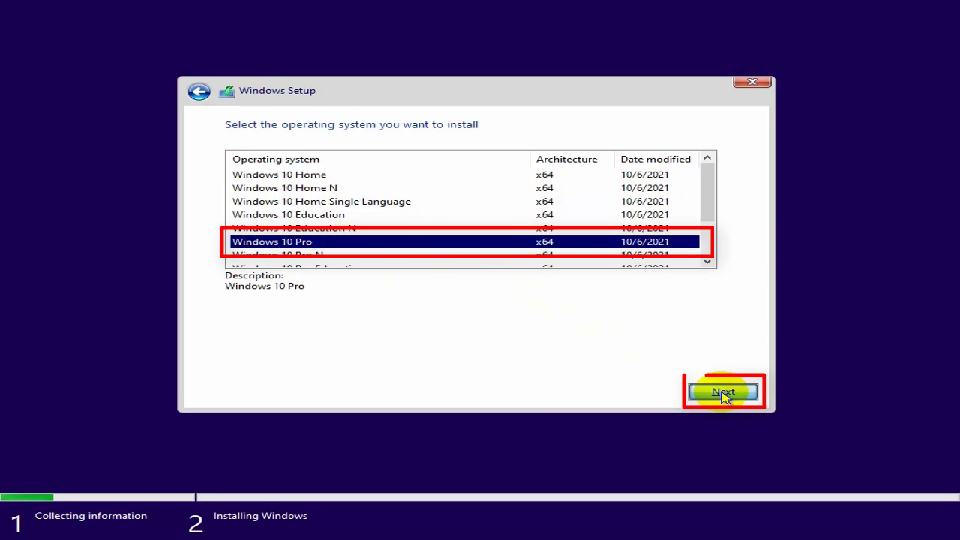
Step: Accept the license terms and choose the Custom: Install Windows only installation type
click(232, 358)
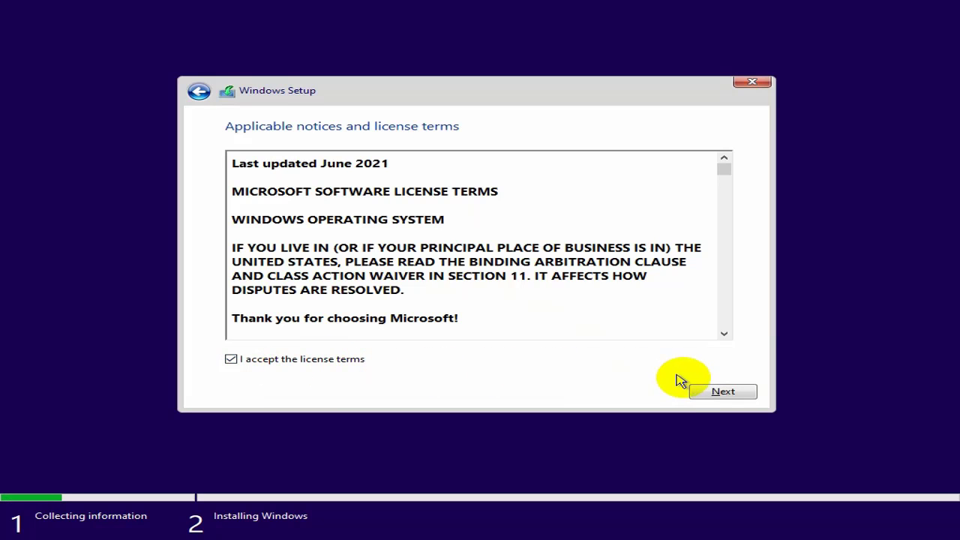
click(699, 394)
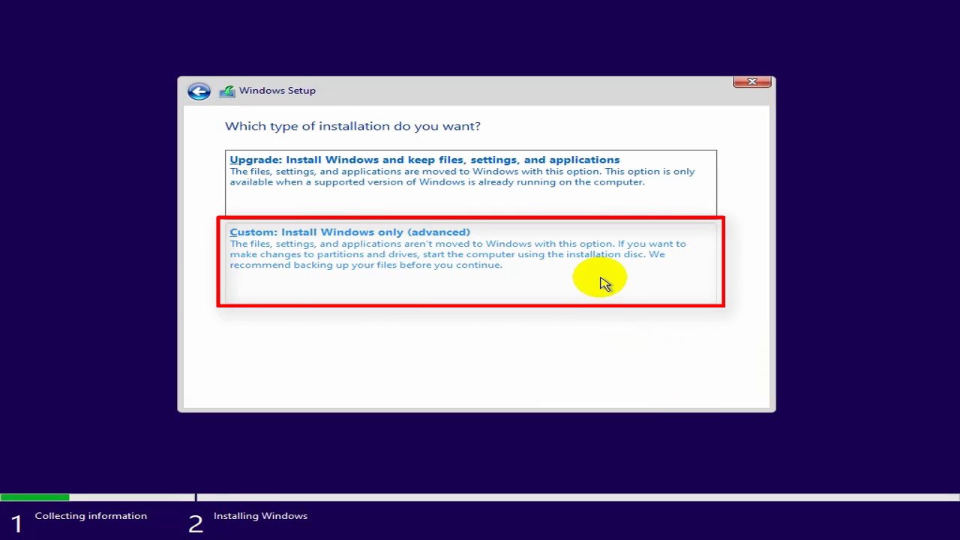
click(604, 282)
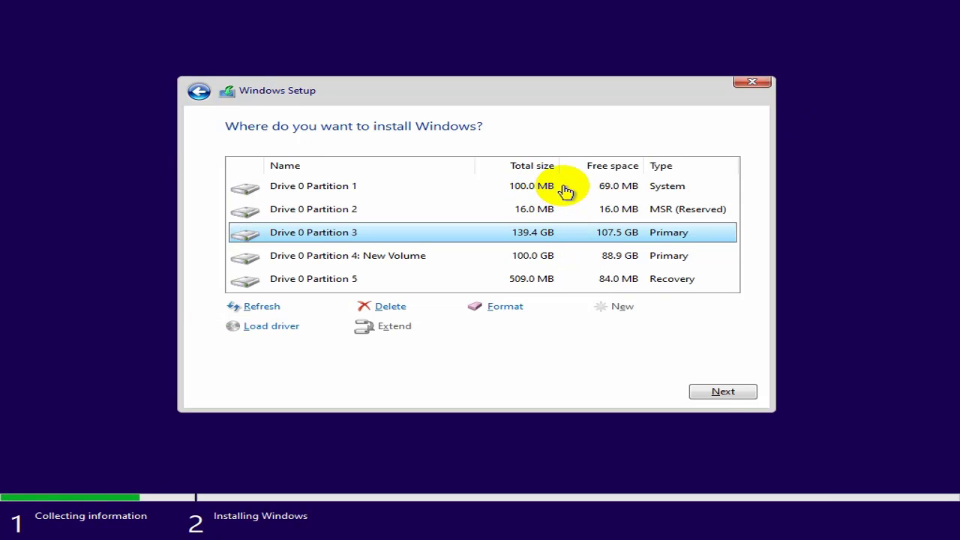
Step: Delete the 100 MB System partition on Drive 0
click(566, 190)
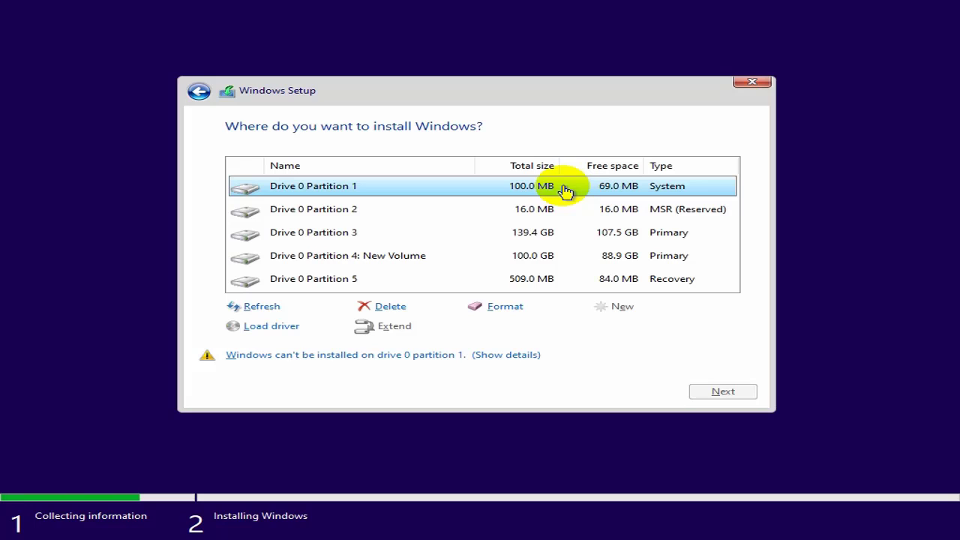
click(392, 308)
click(589, 330)
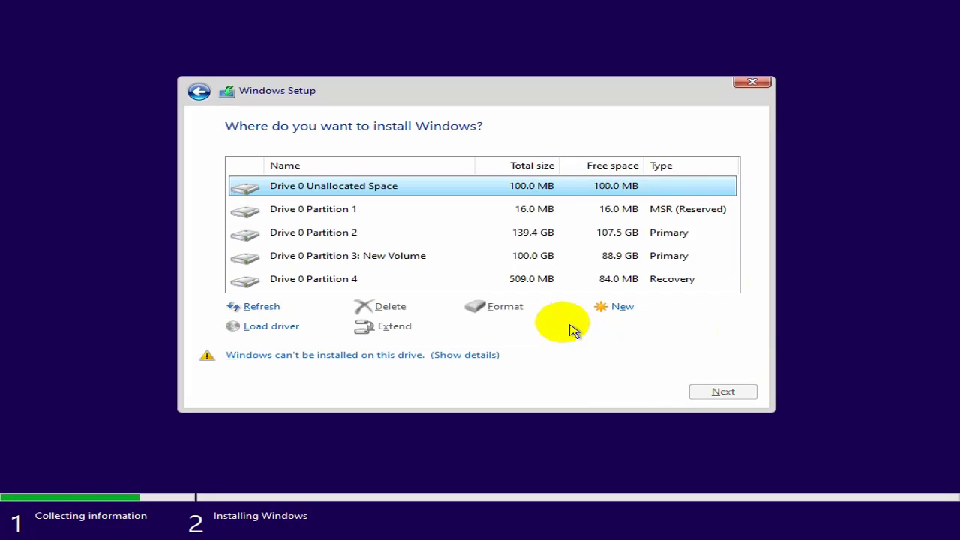
Step: Delete the 16 MB MSR (Reserved) partition
click(532, 213)
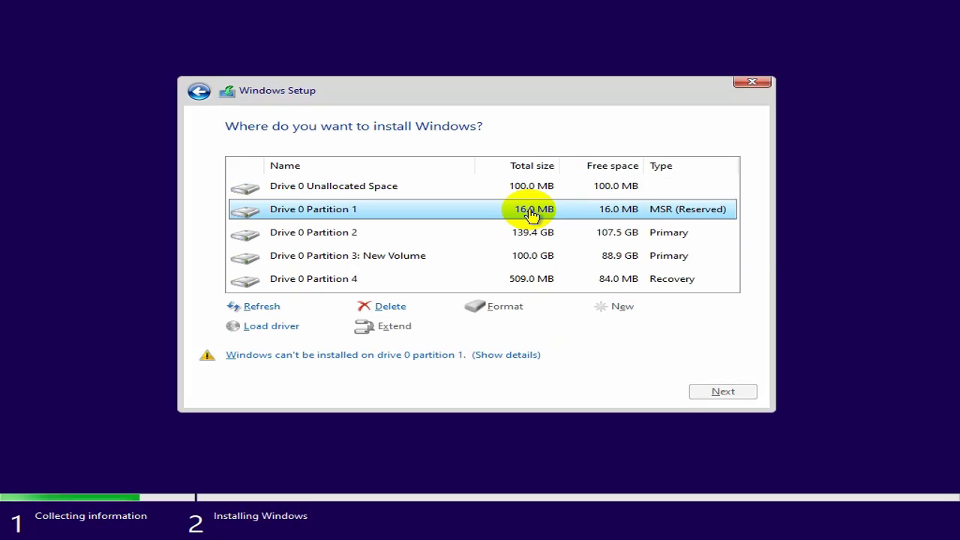
click(384, 306)
click(606, 327)
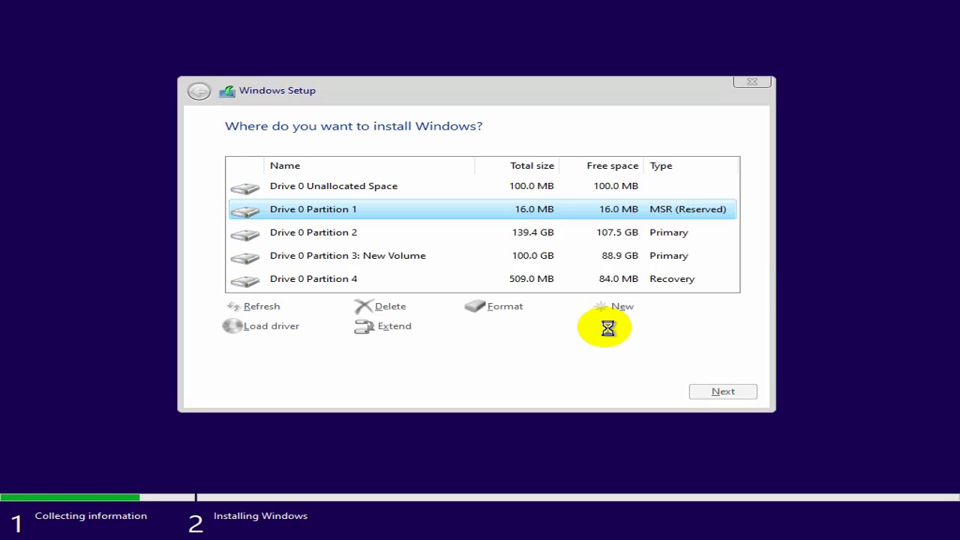
Step: Delete the 509 MB Recovery partition, confirming the data-loss warning
click(500, 258)
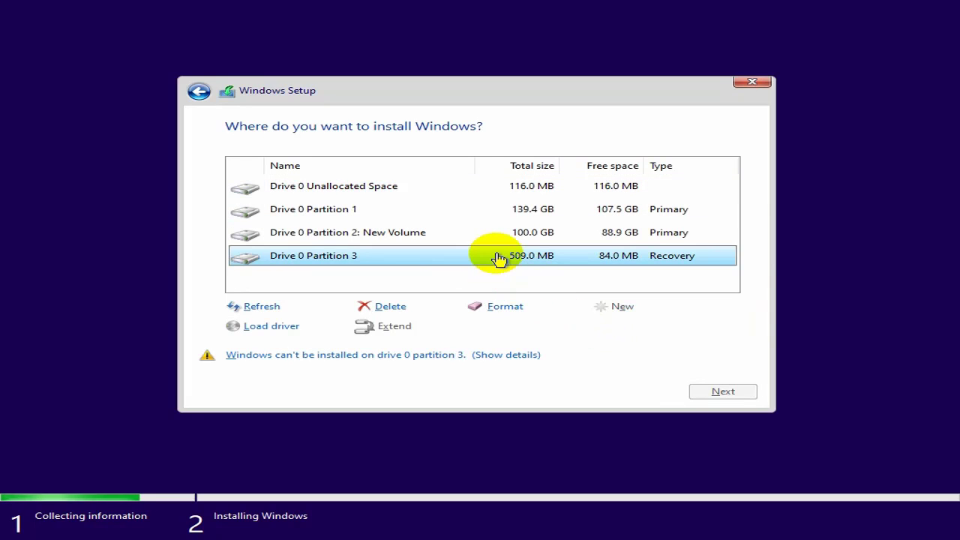
click(390, 308)
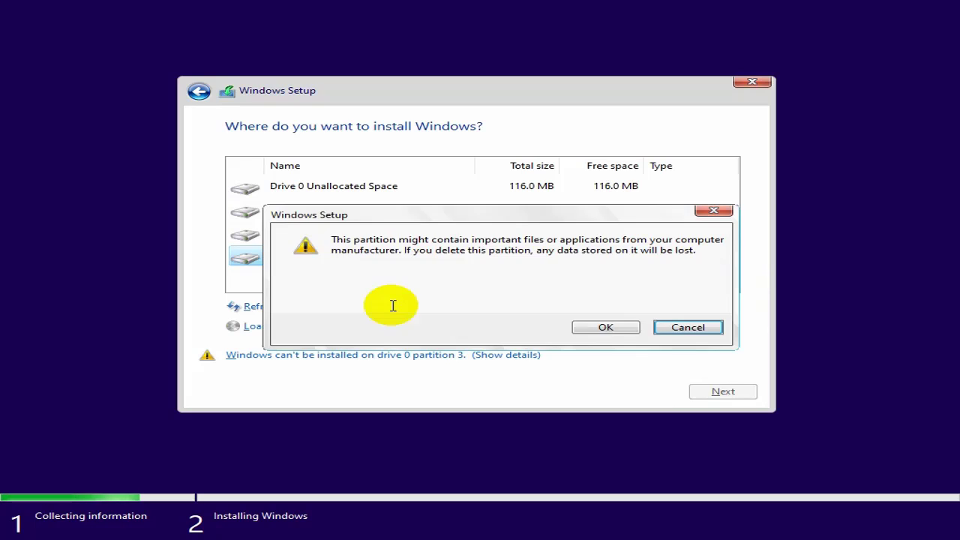
click(600, 328)
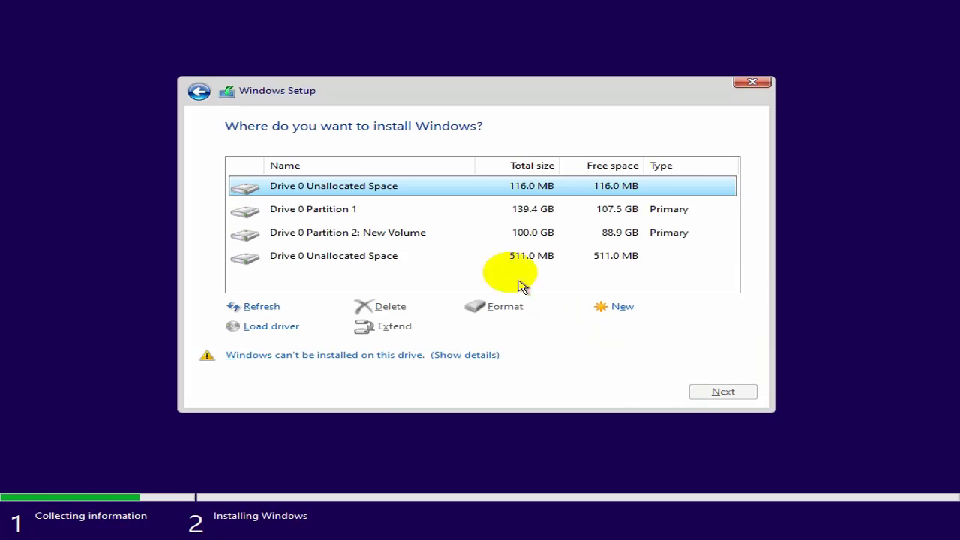
Step: Format the 139.4 GB primary partition, confirm the warning, and install Windows onto it
click(481, 212)
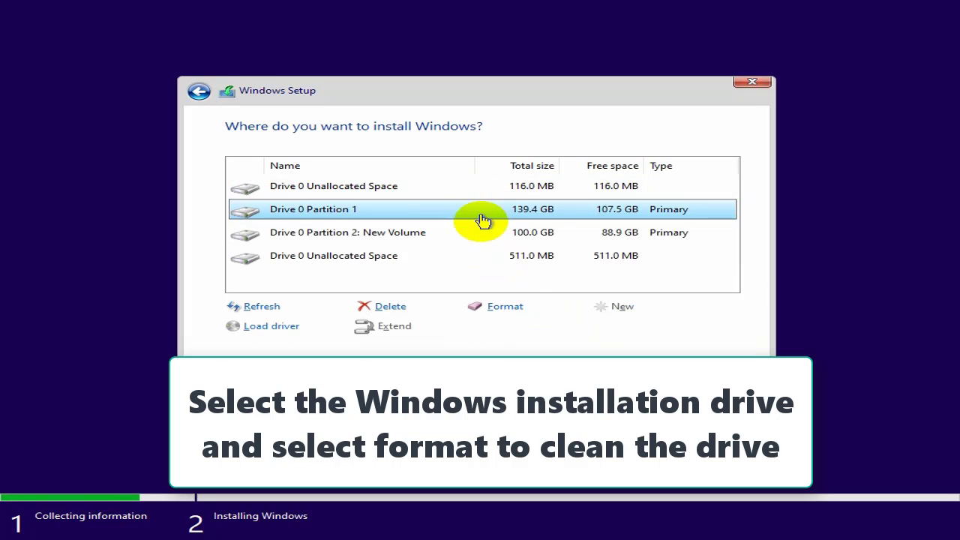
click(513, 317)
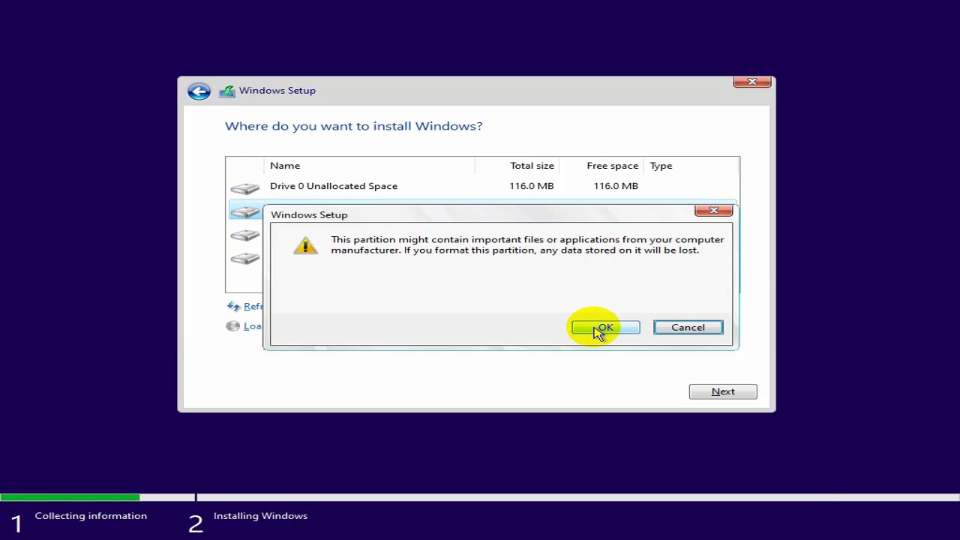
click(598, 330)
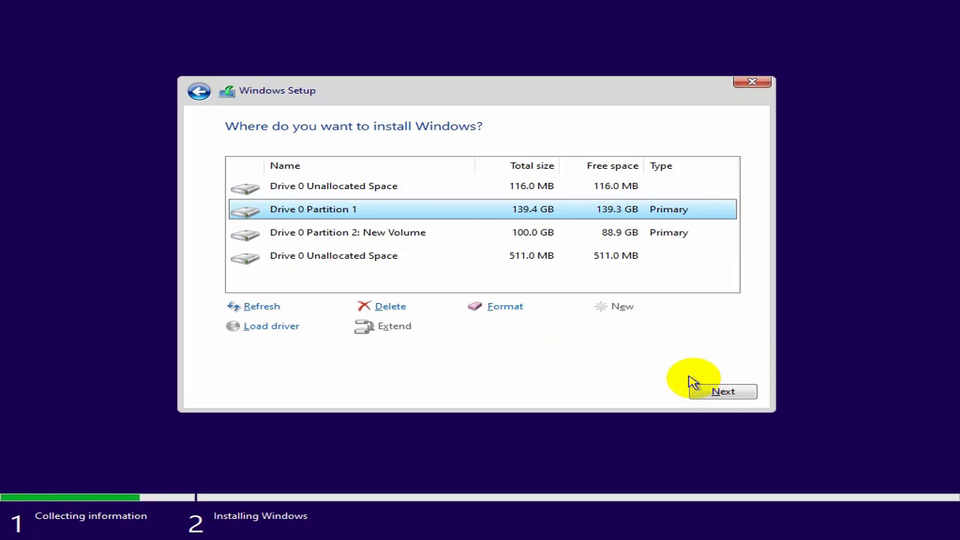
click(719, 394)
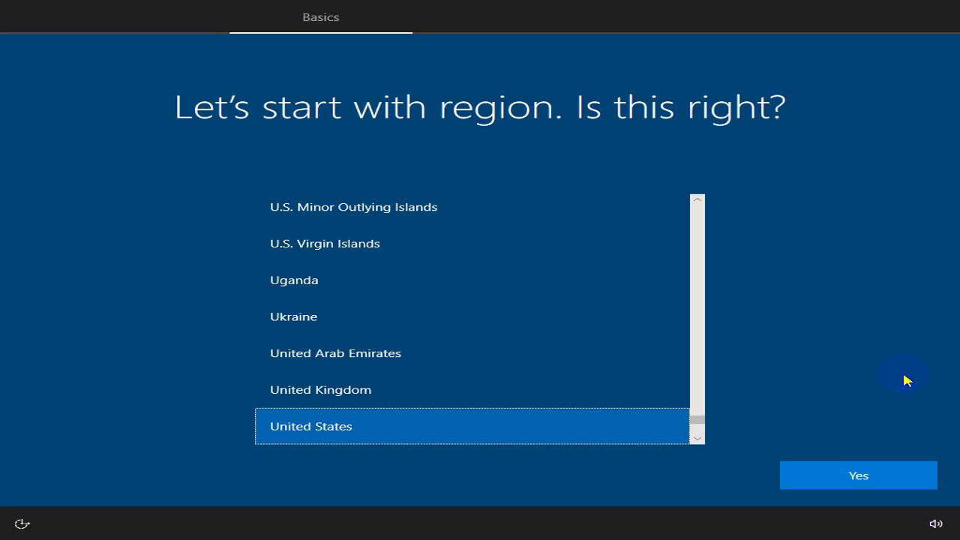
Step: Confirm United States as the region and US as the keyboard layout
click(863, 475)
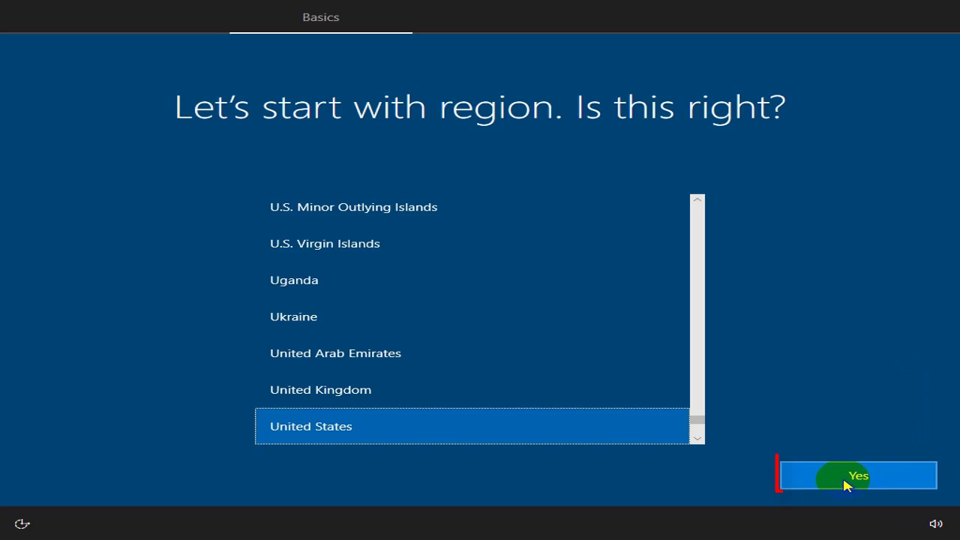
click(844, 480)
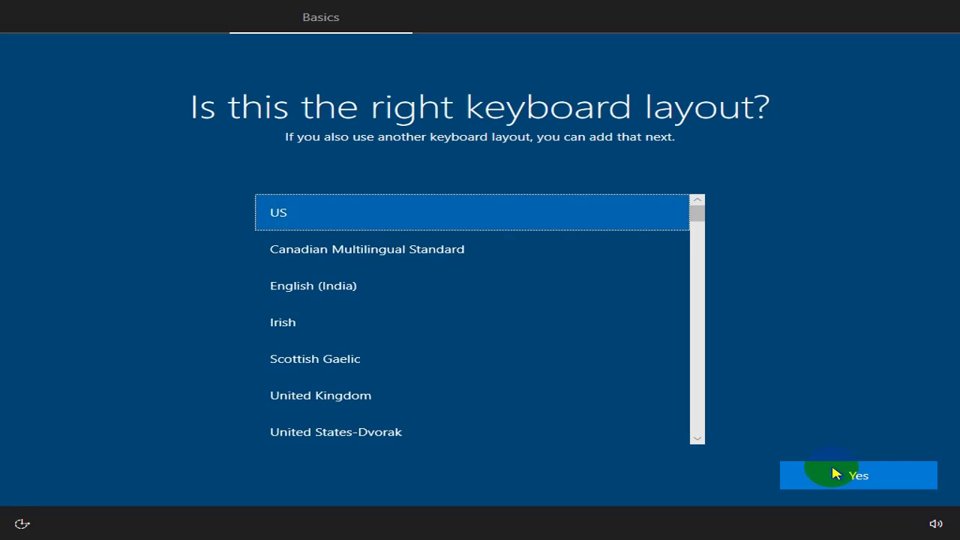
click(835, 474)
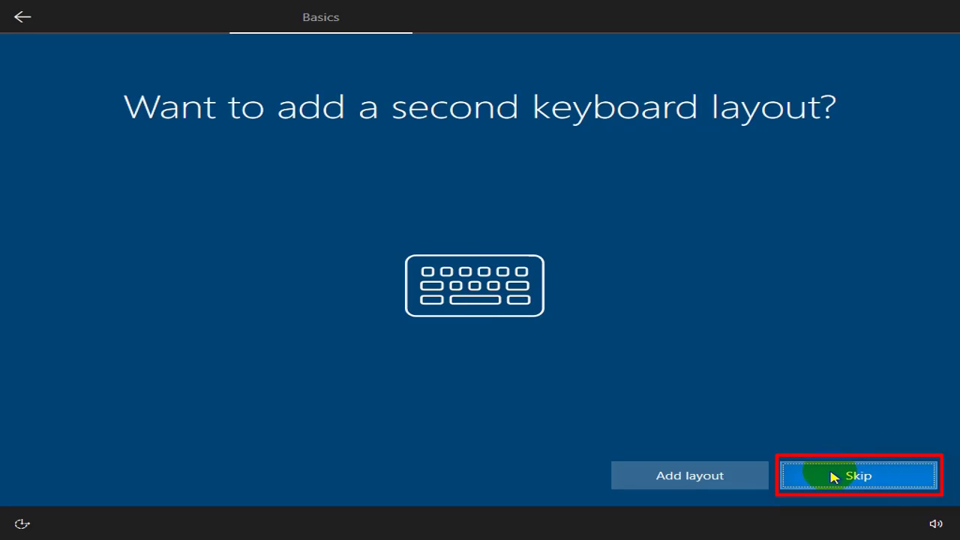
Step: Skip adding a second keyboard layout and choose to set up the PC for personal use
click(831, 478)
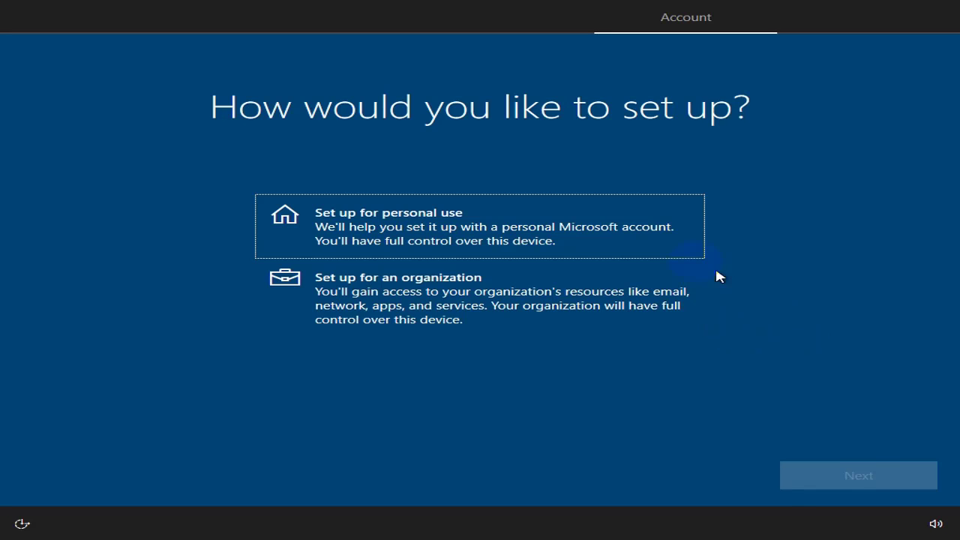
click(552, 229)
click(825, 477)
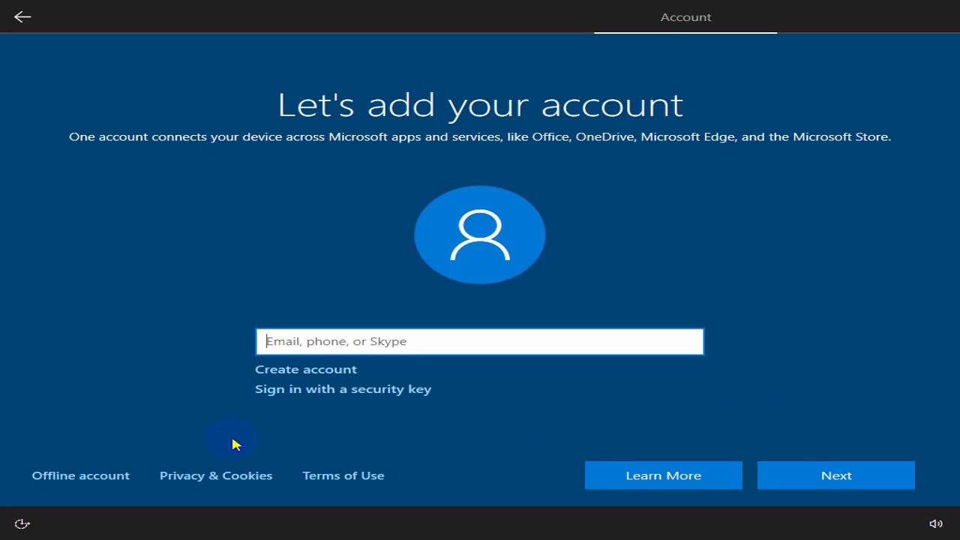
Step: Create a local offline account with the limited experience, leaving the password blank
click(98, 486)
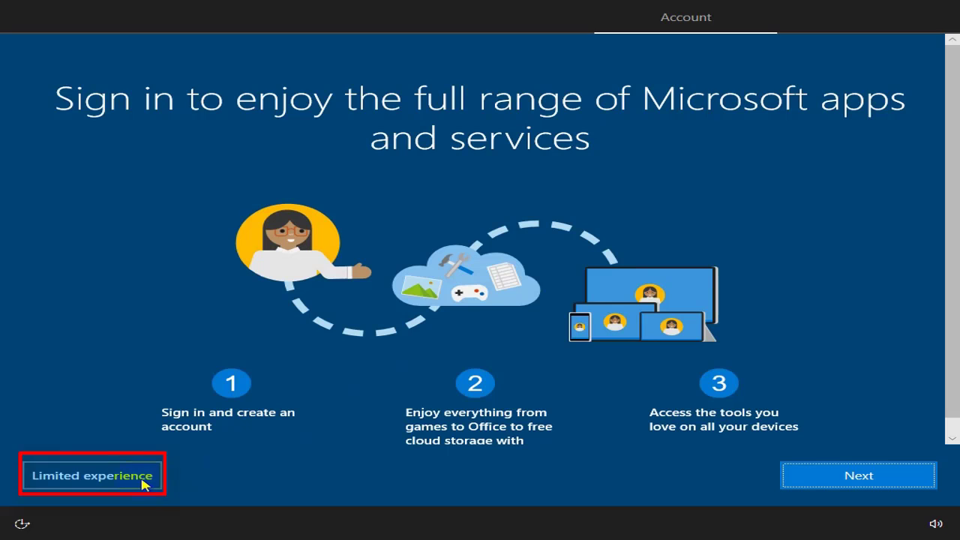
click(154, 484)
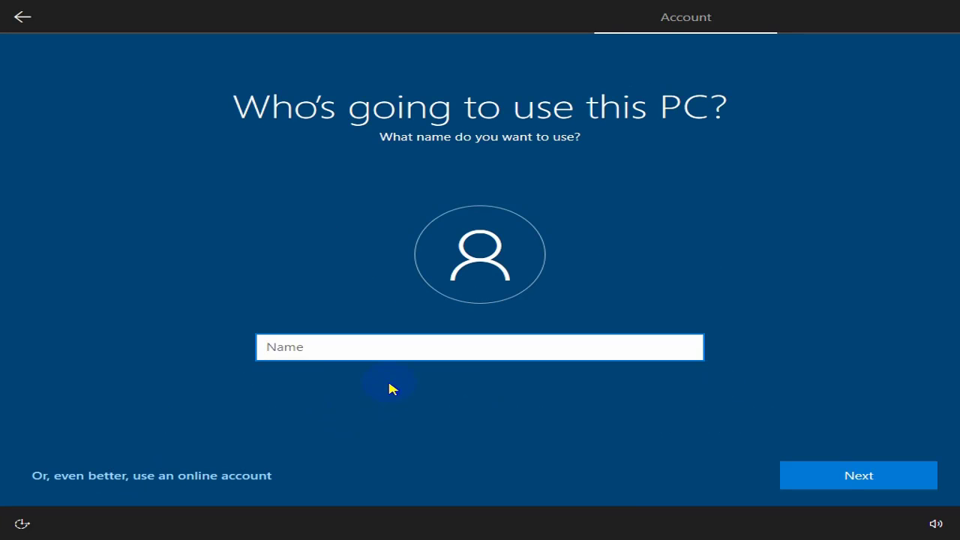
click(814, 473)
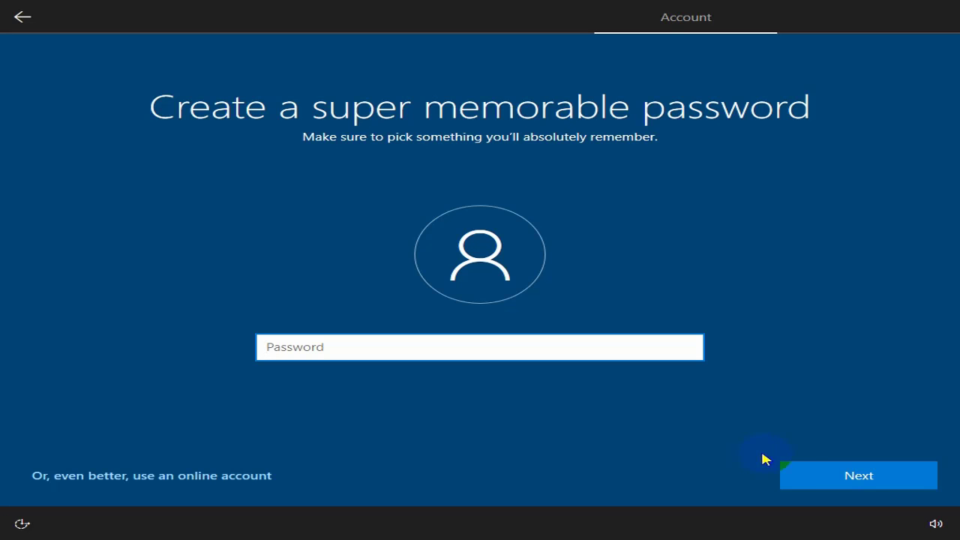
click(817, 476)
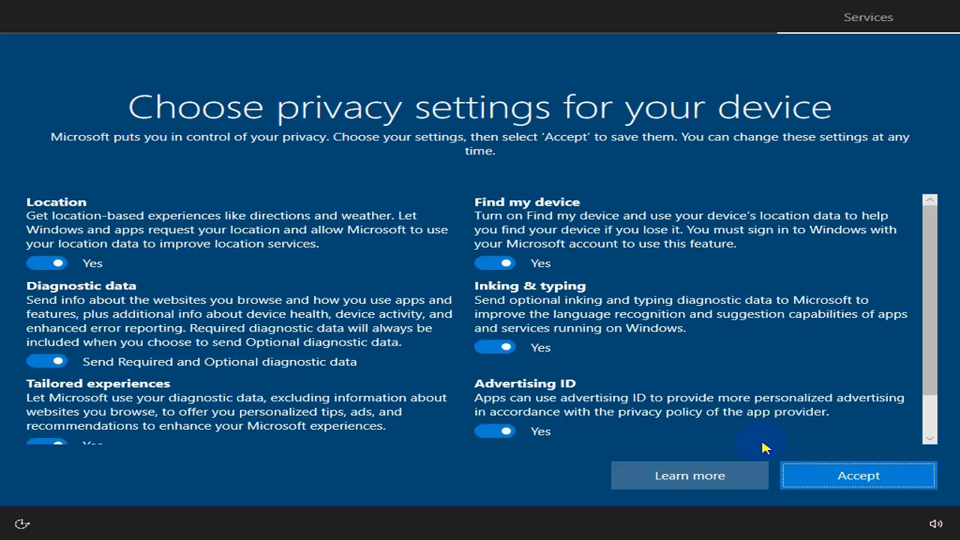
Step: Accept the default privacy settings and skip the experience customization choices
click(811, 475)
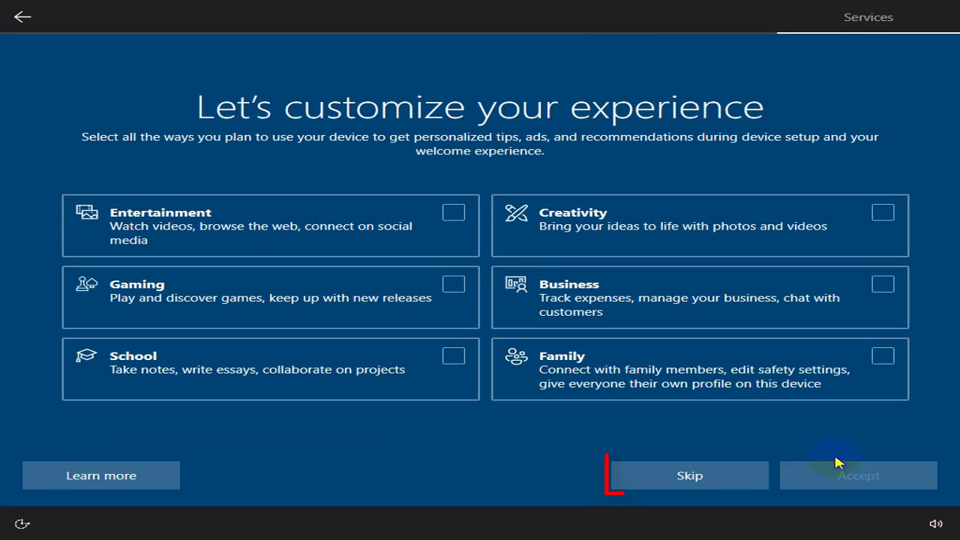
click(709, 481)
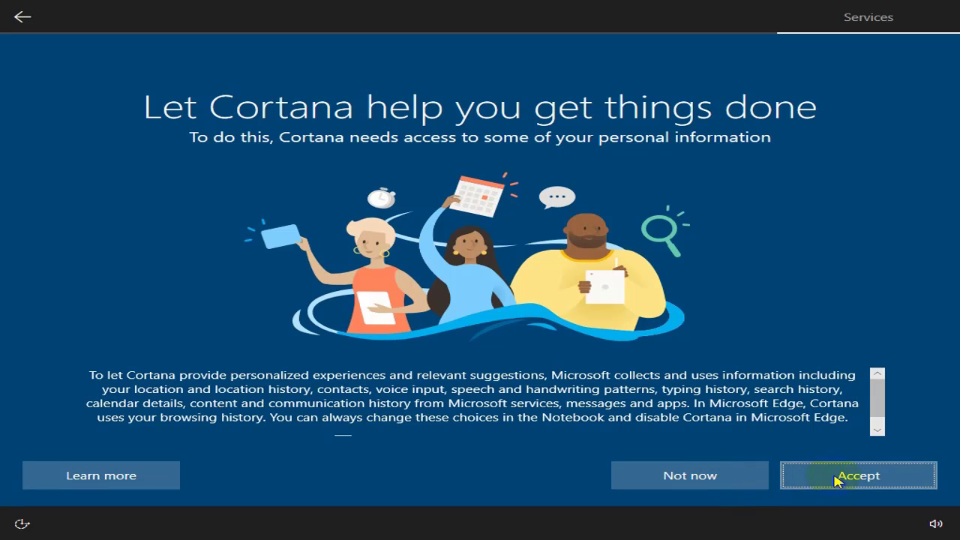
Step: Accept Cortana's access to personal information and let setup finish
click(837, 476)
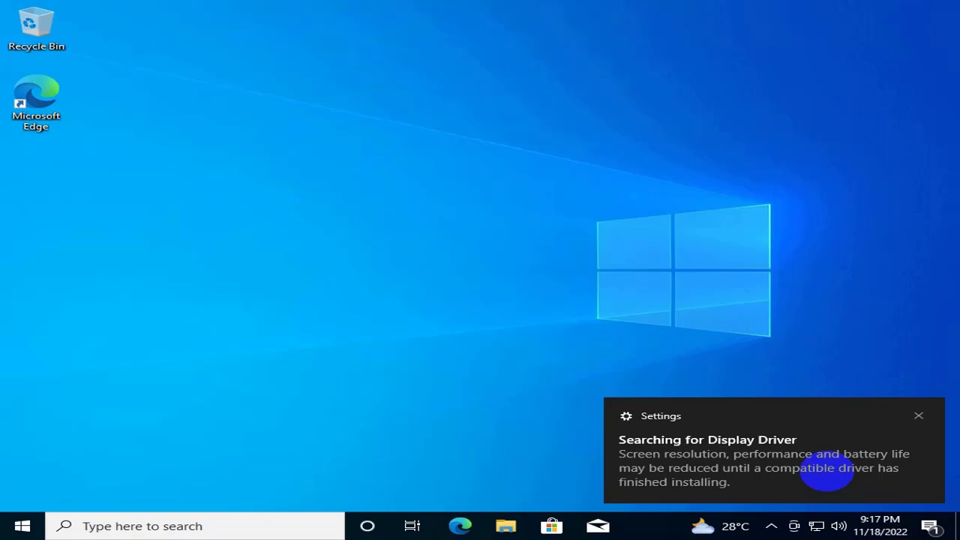
click(827, 471)
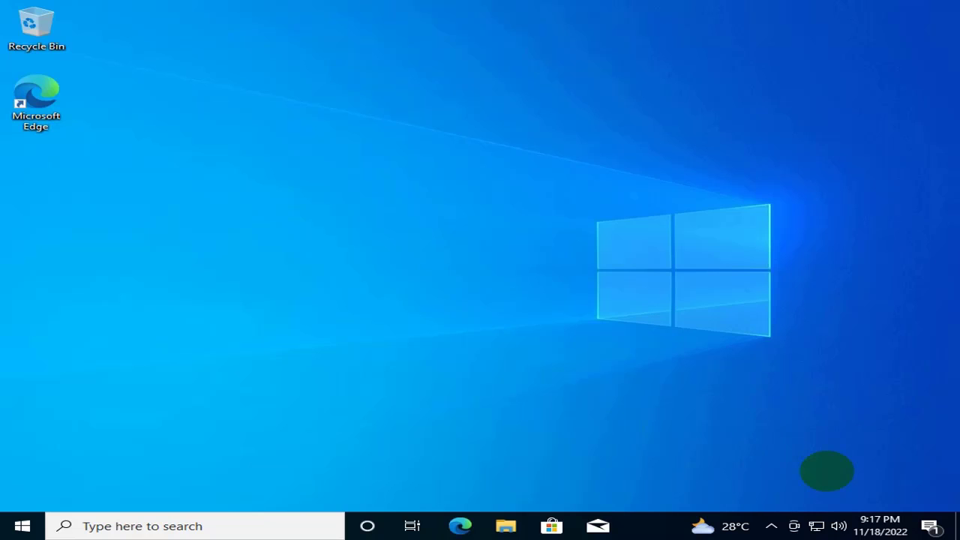
right_click(655, 319)
click(671, 362)
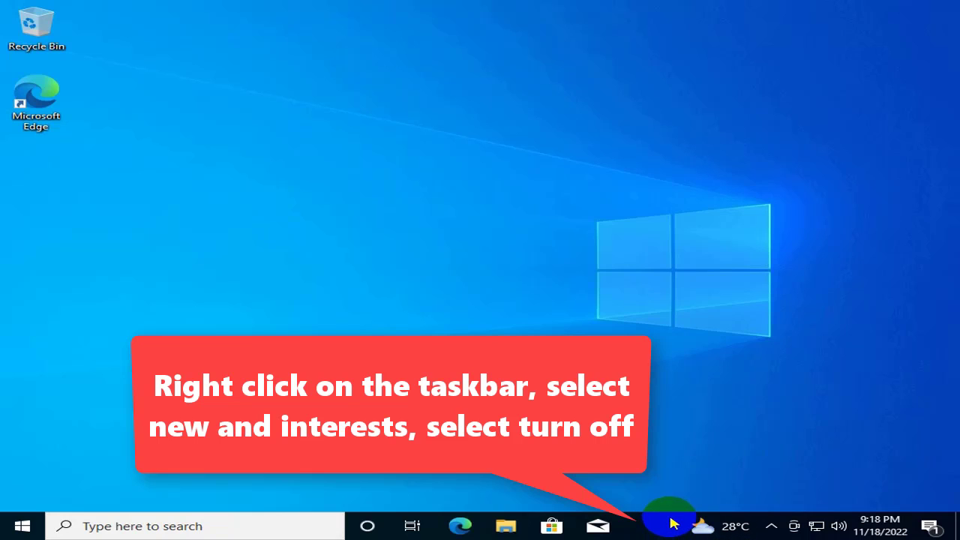
Step: Turn off News and interests on the taskbar
right_click(672, 527)
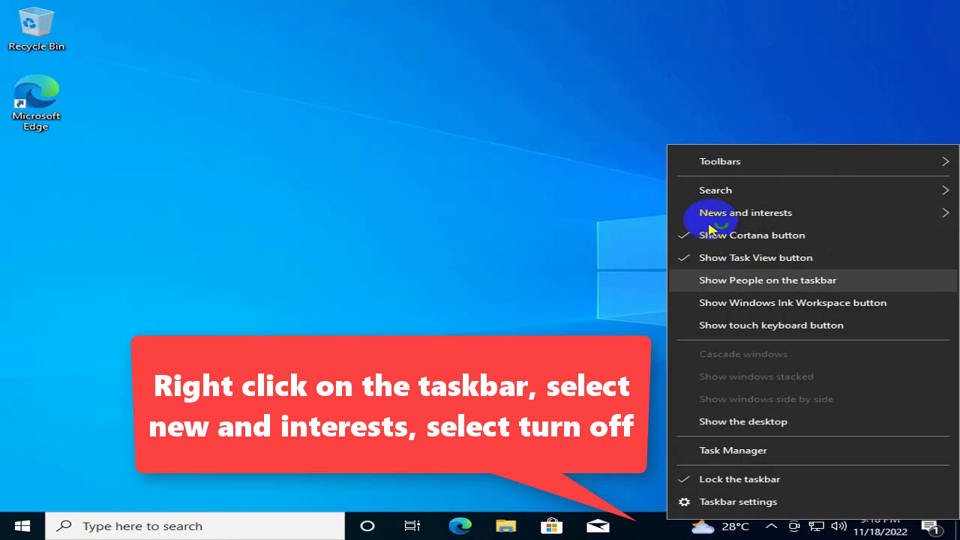
click(725, 213)
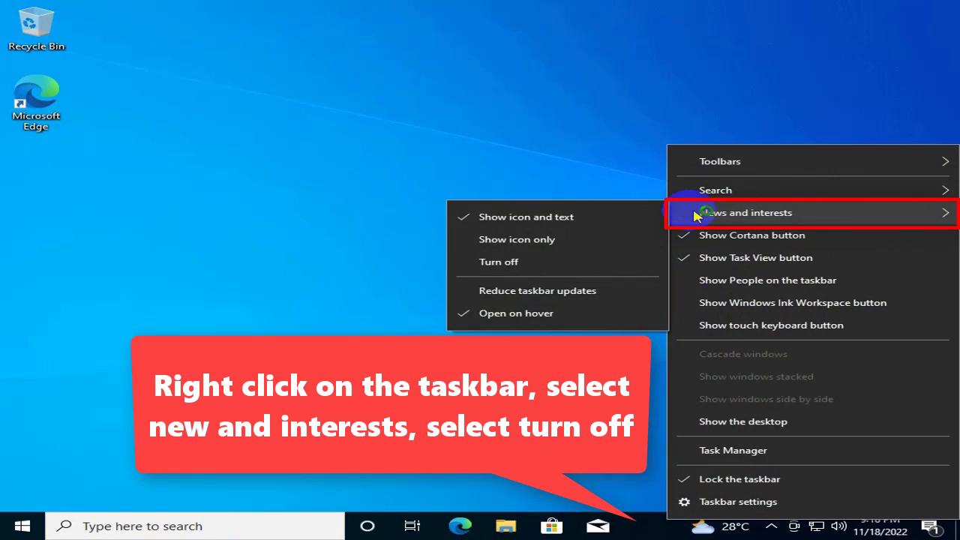
click(510, 264)
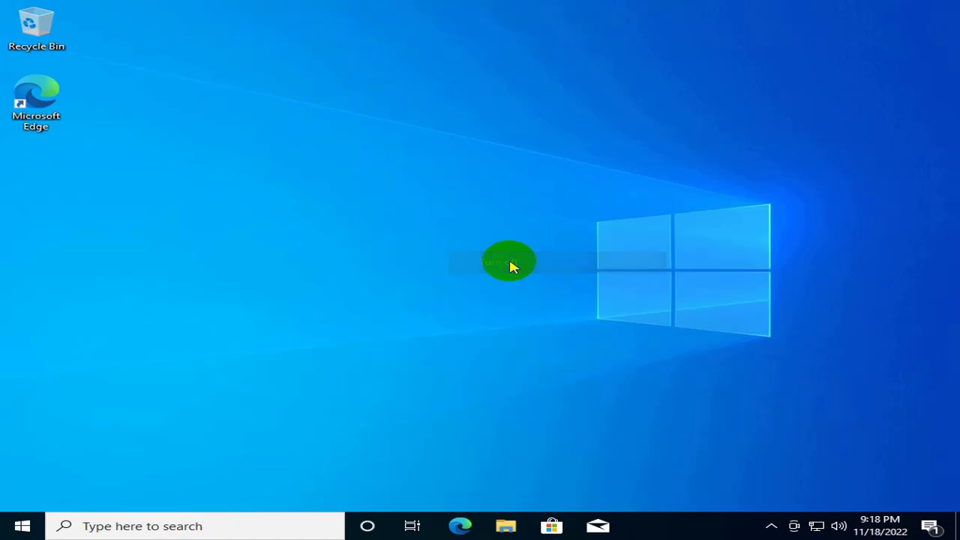
Step: Unpin Mail and Microsoft Store from the taskbar
right_click(593, 522)
click(579, 498)
right_click(551, 525)
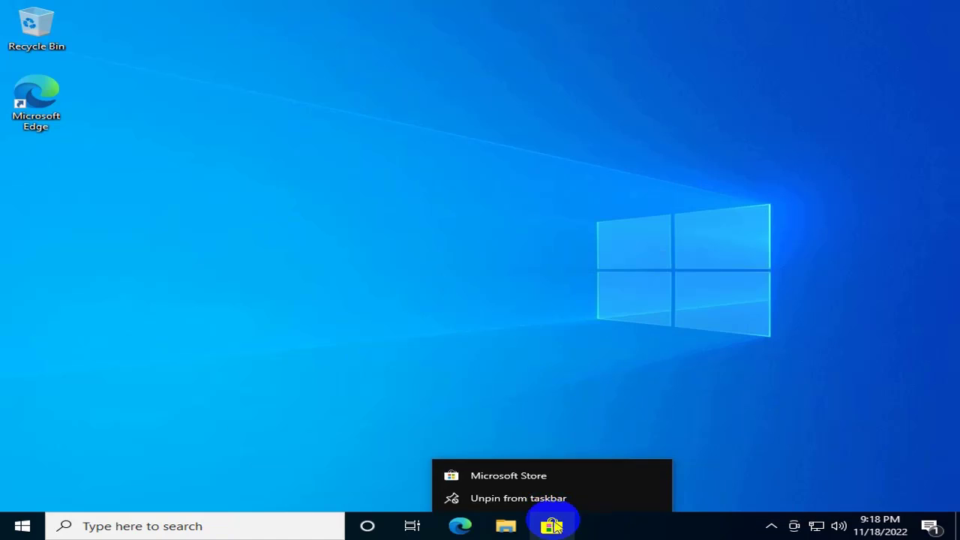
click(544, 496)
Step: Open Windows Update in Settings' Update & Security section, then minimize the Settings window
click(20, 526)
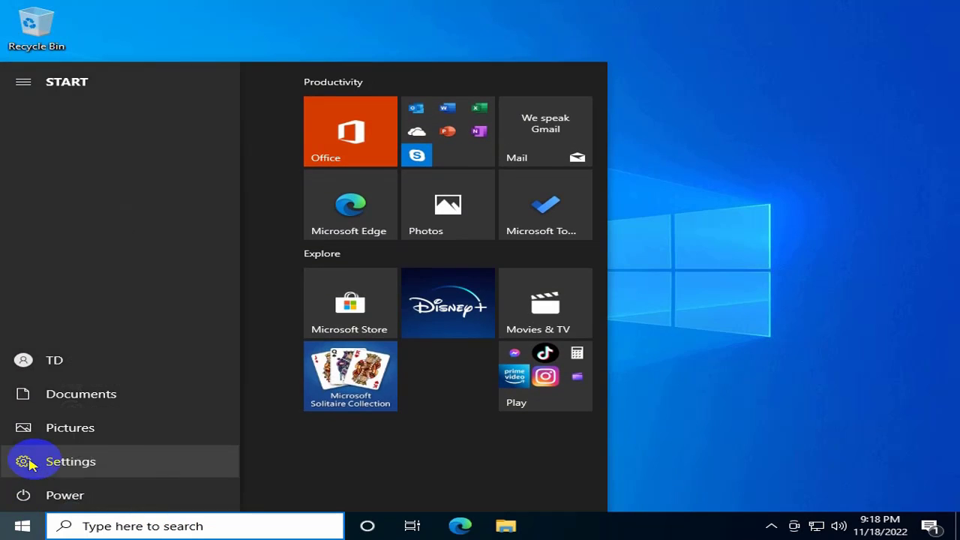
click(26, 461)
click(728, 34)
scroll(273, 339, down, 2)
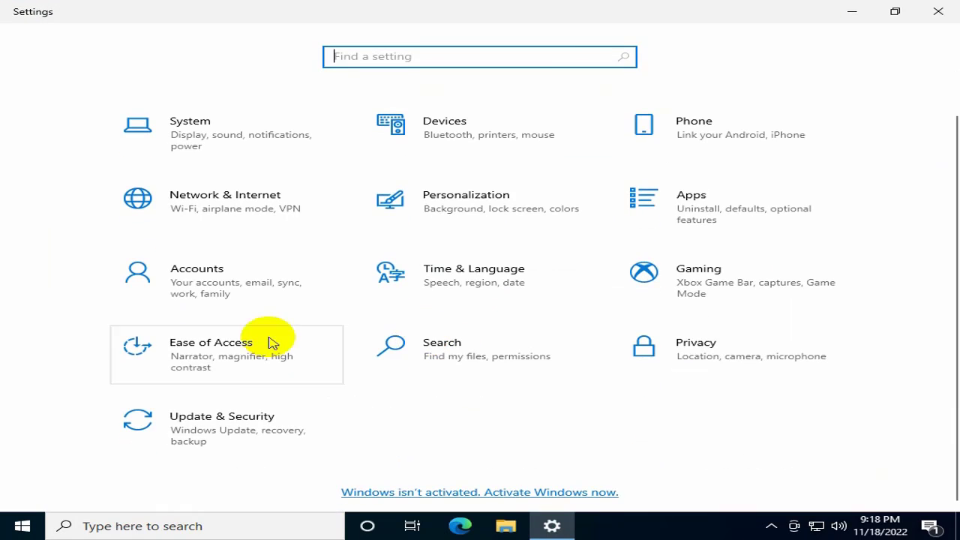
click(275, 420)
click(395, 140)
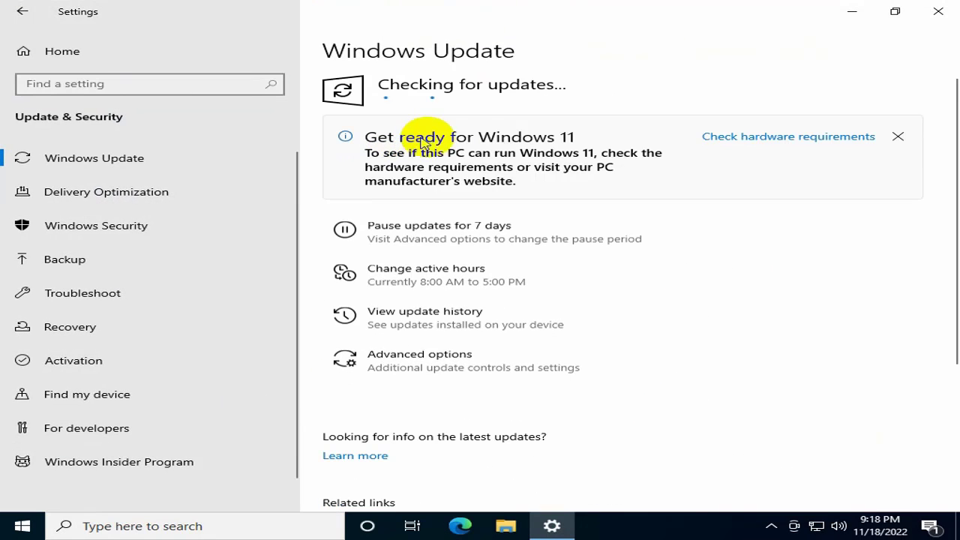
click(852, 12)
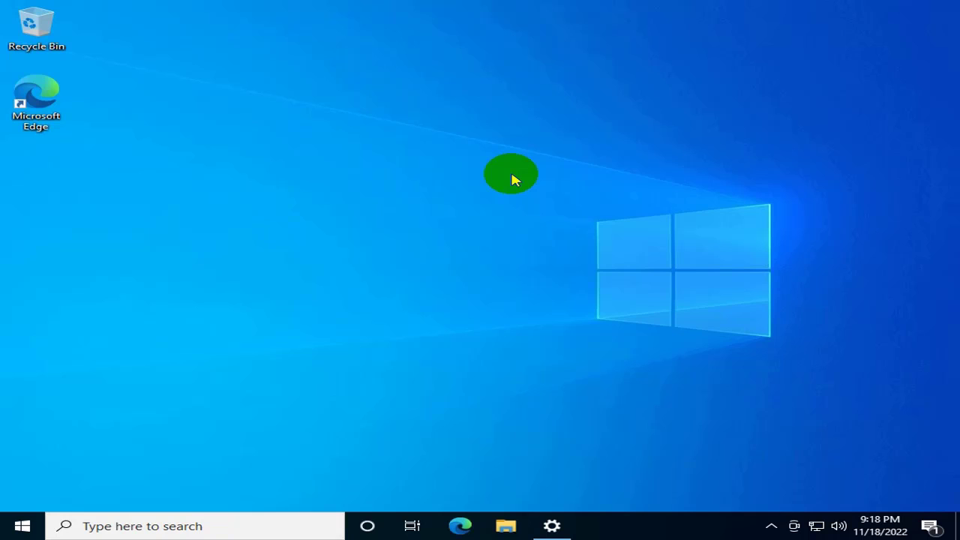